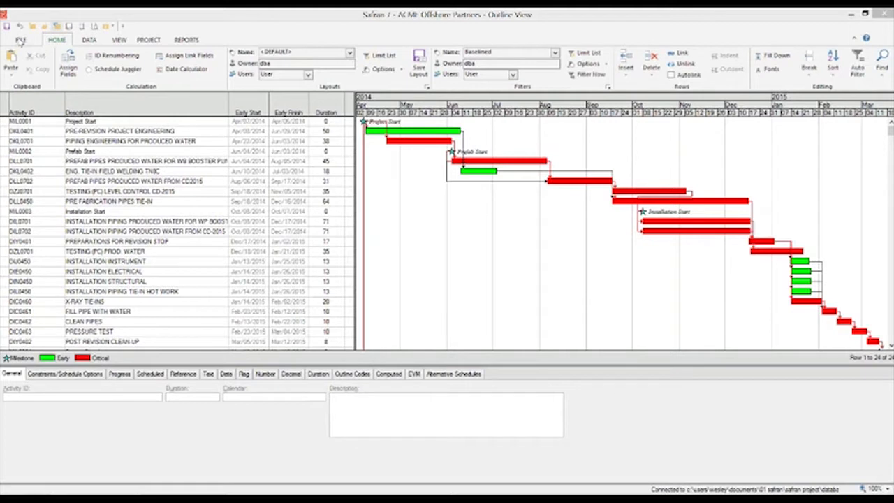
Step: Start a new project named "New Project", view its scope configuration, and proceed to the new userfieldset setup
{"action": "left_click", "coordinate": [11, 61]}
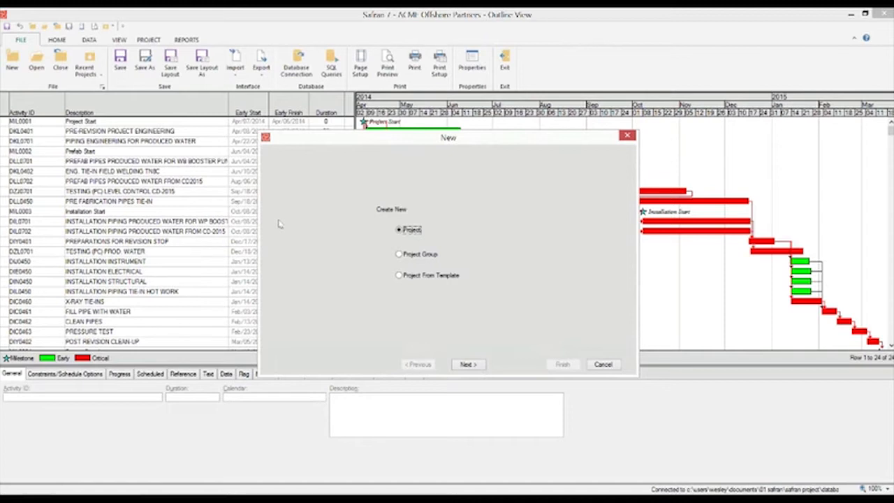
{"action": "left_click", "coordinate": [469, 365]}
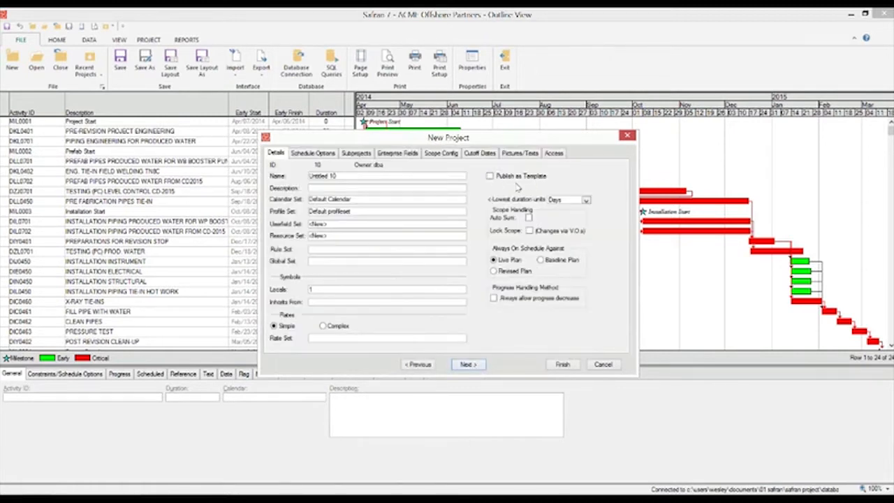
{"action": "triple_click", "coordinate": [404, 178]}
{"action": "type", "text": "New Pro"}
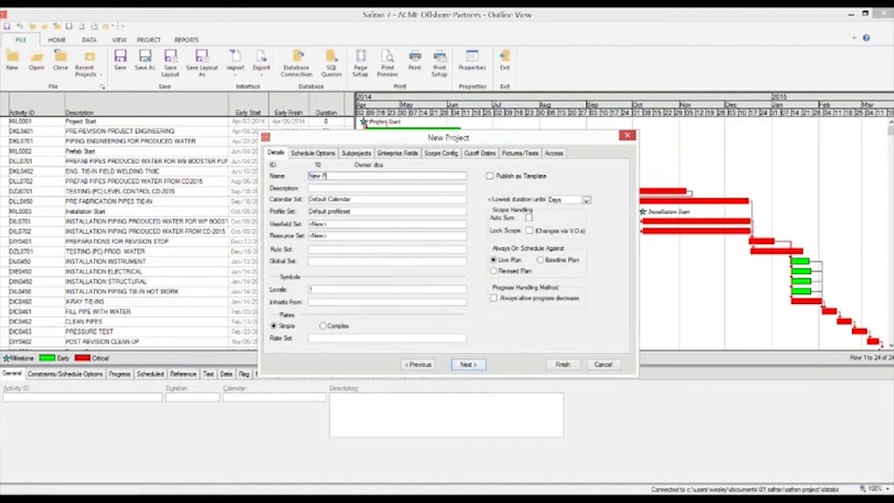
{"action": "type", "text": "ject"}
{"action": "left_click", "coordinate": [440, 154]}
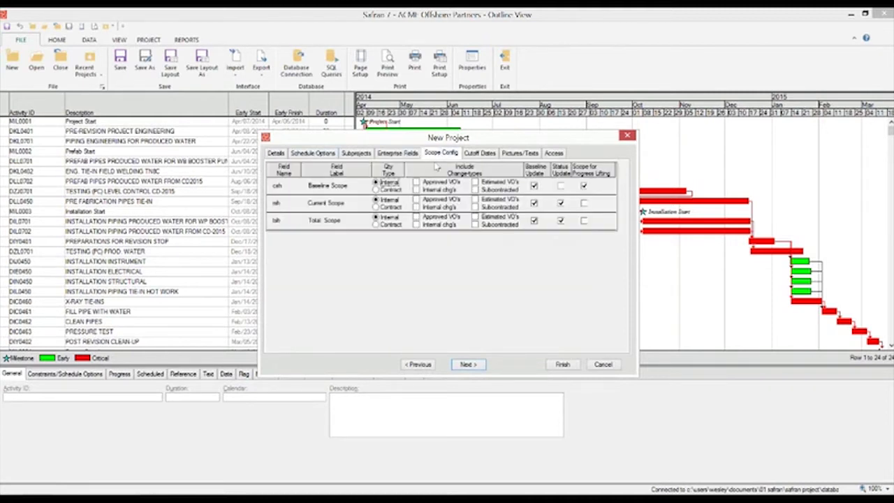
{"action": "left_click", "coordinate": [468, 365]}
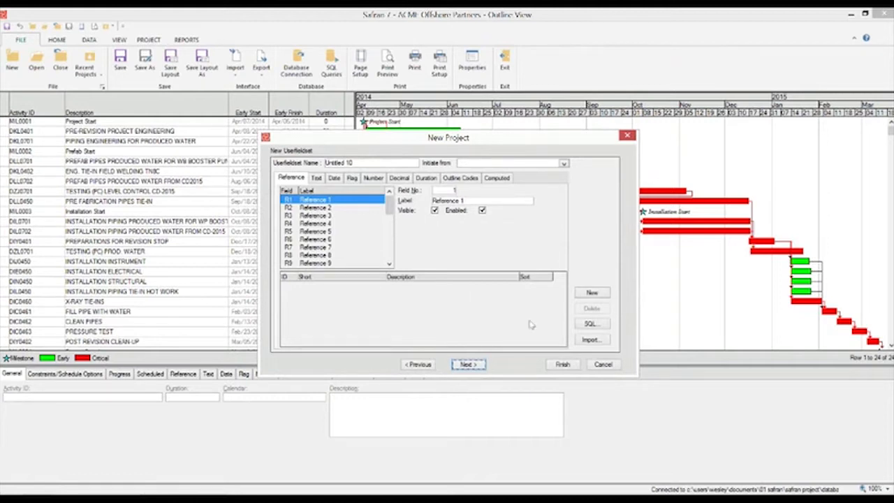
Step: Import PhaseCodes.txt into the first reference field with the label Phase, and finish creating the project after viewing the outline codes
{"action": "left_click", "coordinate": [591, 341]}
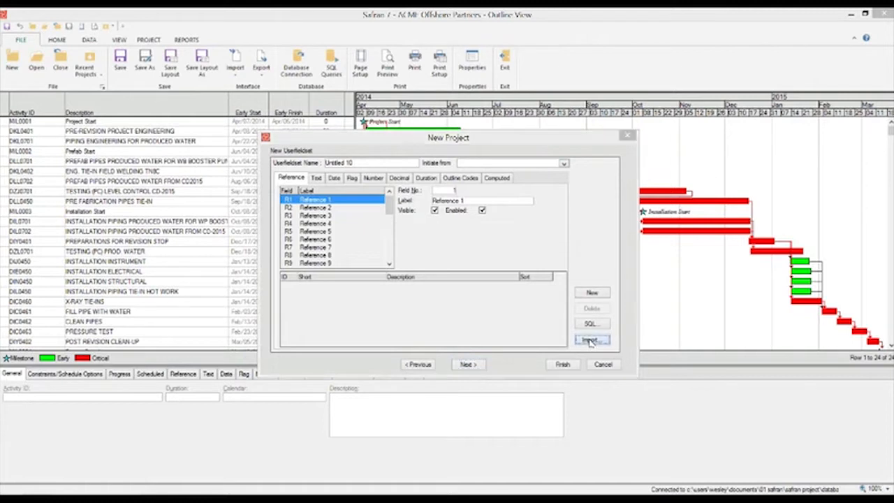
{"action": "left_click", "coordinate": [427, 253]}
{"action": "left_click", "coordinate": [593, 382]}
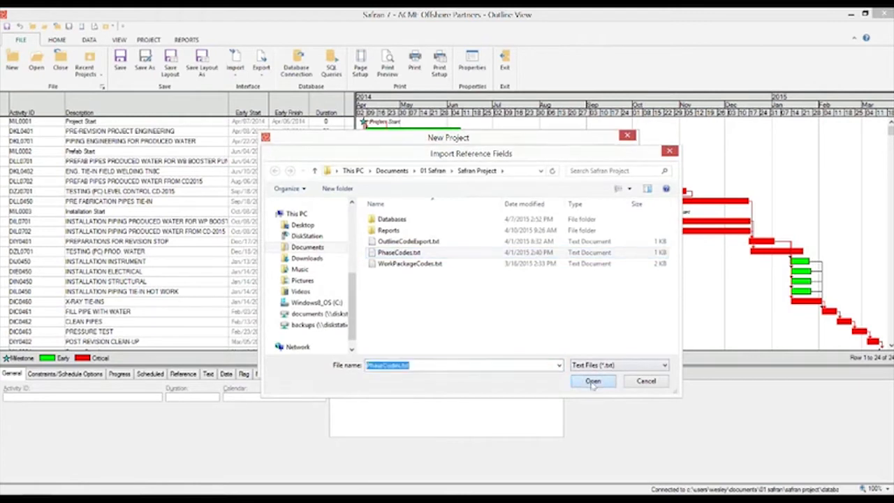
{"action": "type", "text": "Phase"}
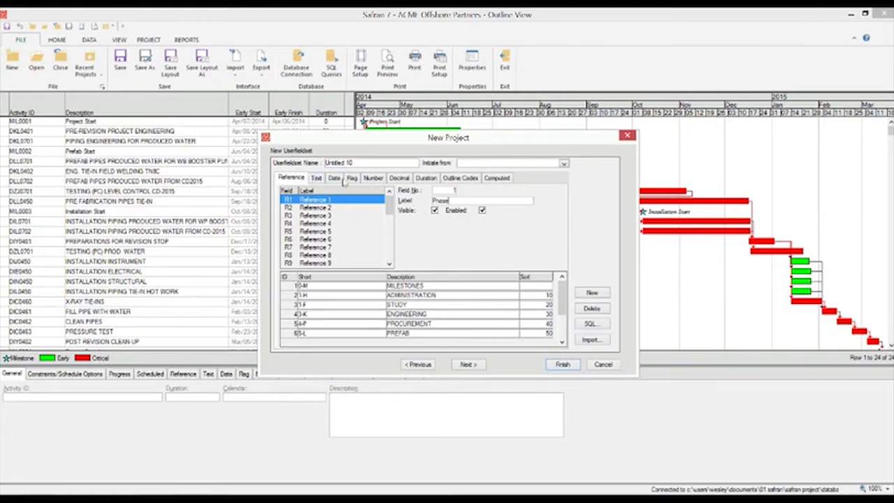
{"action": "left_click", "coordinate": [460, 177]}
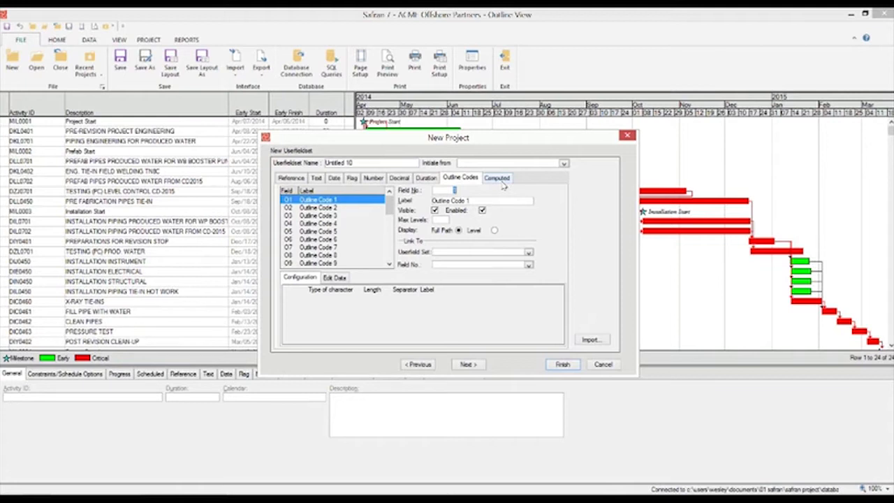
{"action": "left_click", "coordinate": [562, 364]}
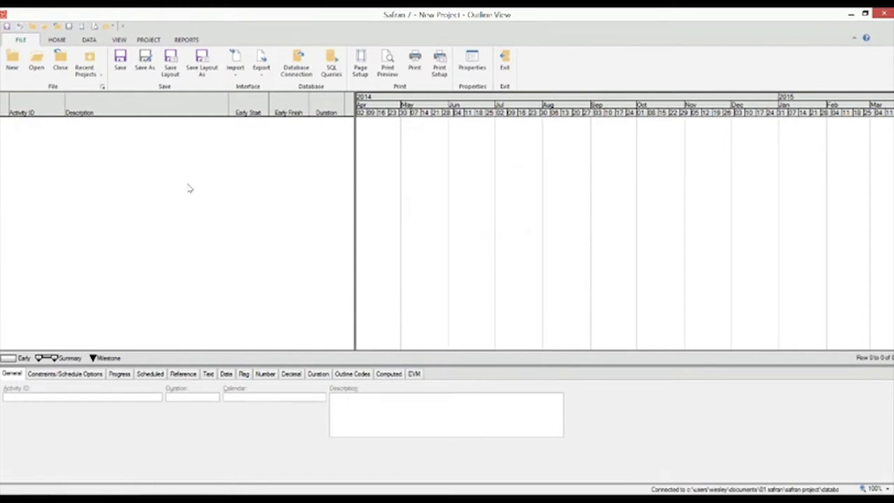
Step: Add five activities to the empty project
{"action": "left_click", "coordinate": [57, 40]}
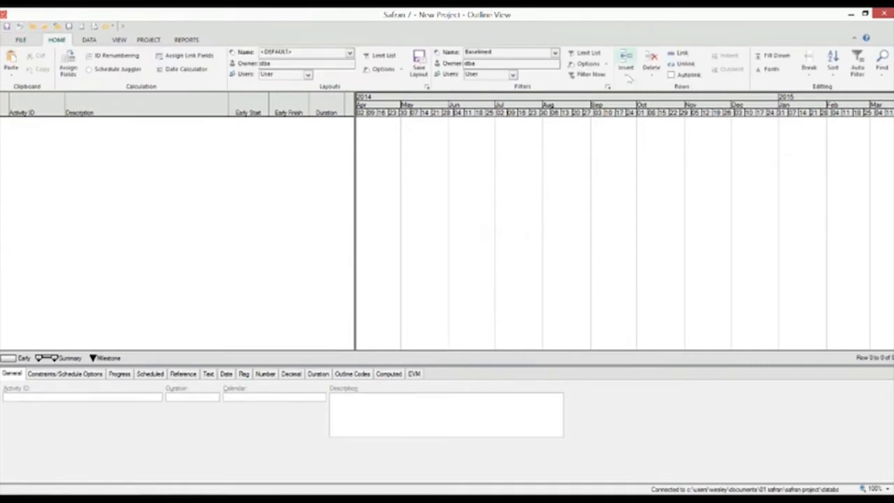
{"action": "right_click", "coordinate": [180, 187]}
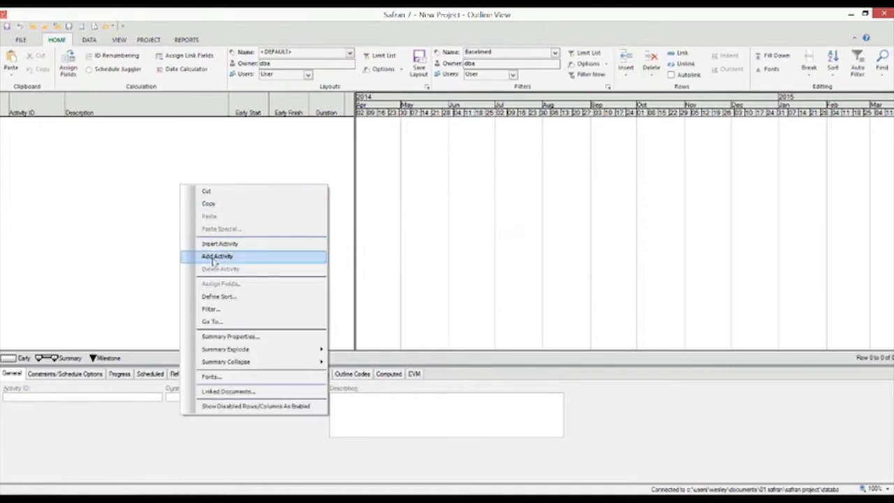
{"action": "left_click", "coordinate": [211, 257]}
{"action": "right_click", "coordinate": [212, 241]}
{"action": "left_click", "coordinate": [217, 314]}
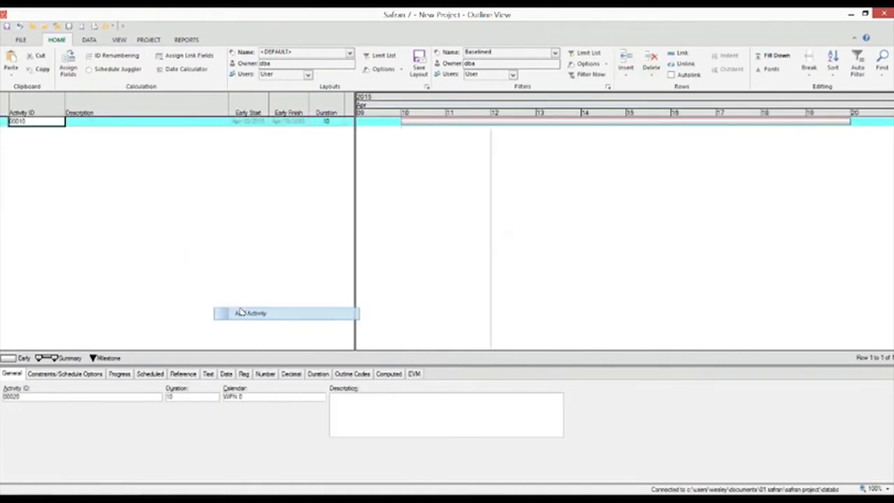
{"action": "right_click", "coordinate": [223, 258]}
{"action": "left_click", "coordinate": [241, 328]}
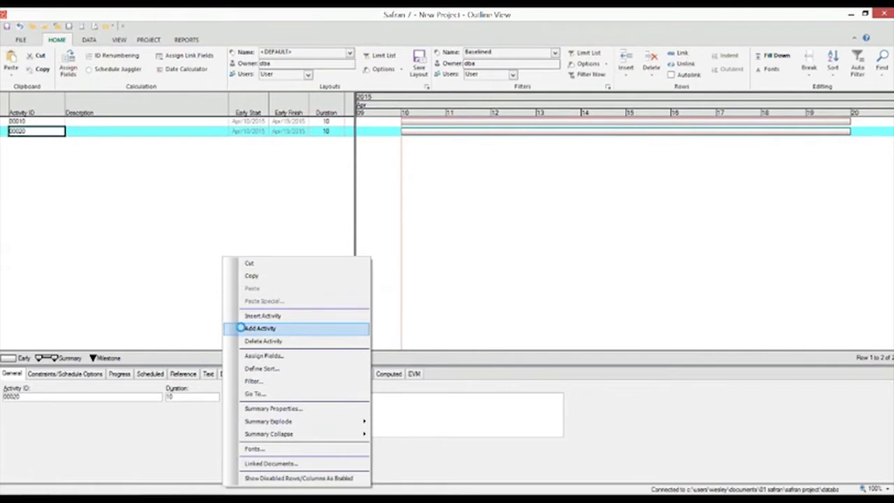
{"action": "right_click", "coordinate": [202, 243]}
{"action": "left_click", "coordinate": [224, 315]}
{"action": "right_click", "coordinate": [216, 249]}
{"action": "left_click", "coordinate": [246, 319]}
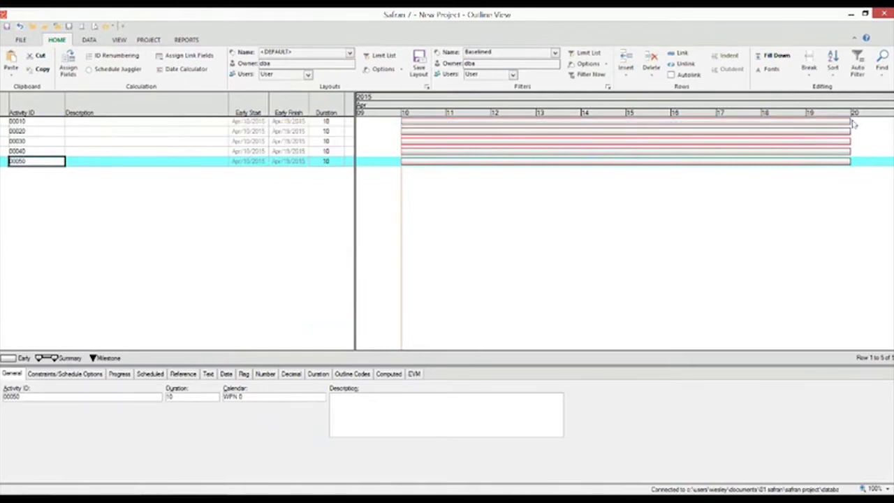
Step: Link activity 00010 to 00020 in the Gantt chart, and set the duration of activity 00020 to 15
{"action": "left_click_drag", "start_coordinate": [851, 125], "coordinate": [405, 132]}
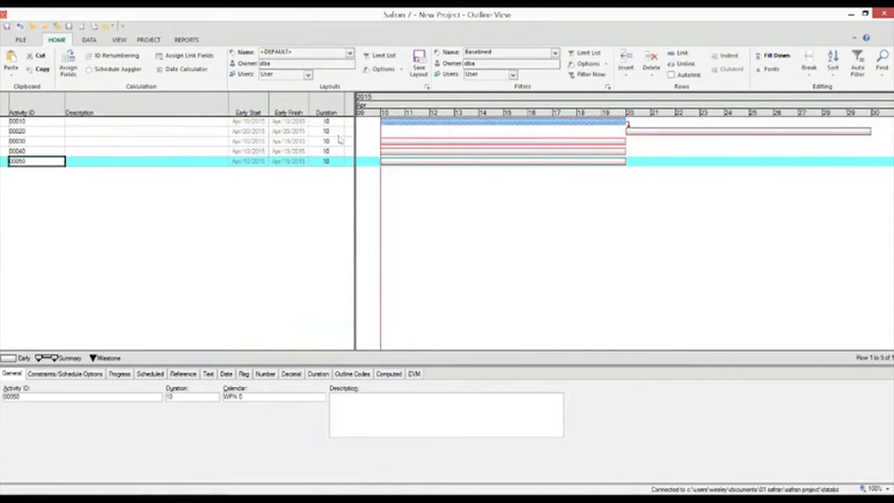
{"action": "left_click", "coordinate": [338, 132]}
{"action": "type", "text": "15"}
{"action": "key", "text": "Return"}
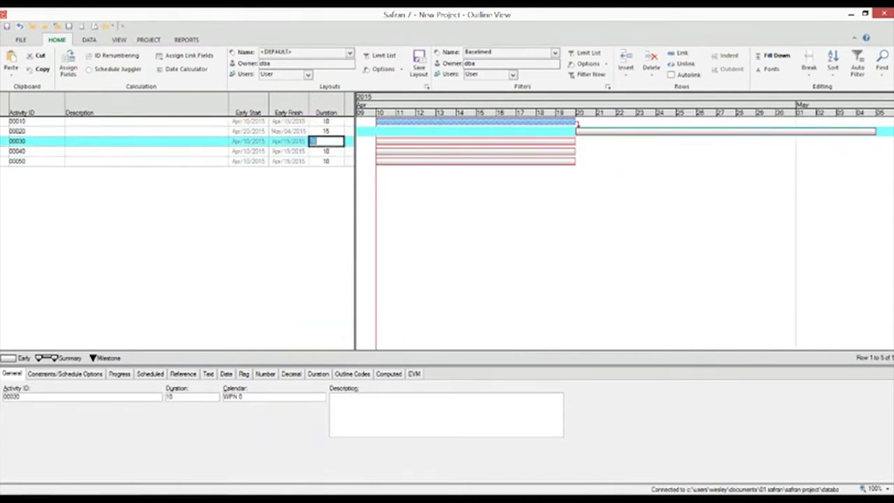
{"action": "left_click", "coordinate": [149, 375]}
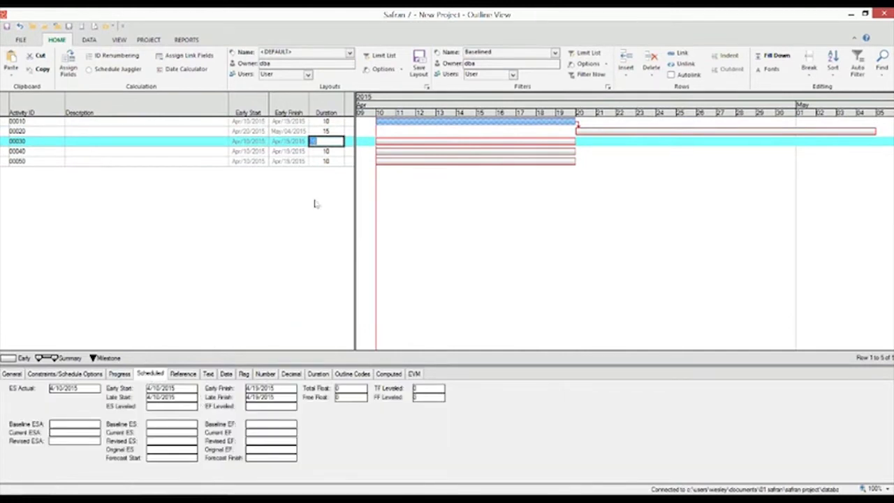
Step: Fill the duration of activity 00020 down through activities 00030 to 00050
{"action": "left_click", "coordinate": [335, 131]}
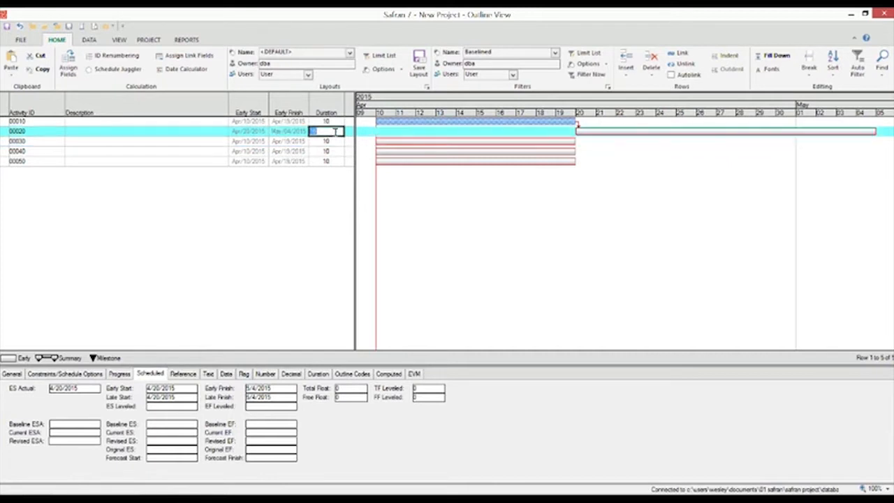
{"action": "left_click", "coordinate": [62, 162], "text": "shift"}
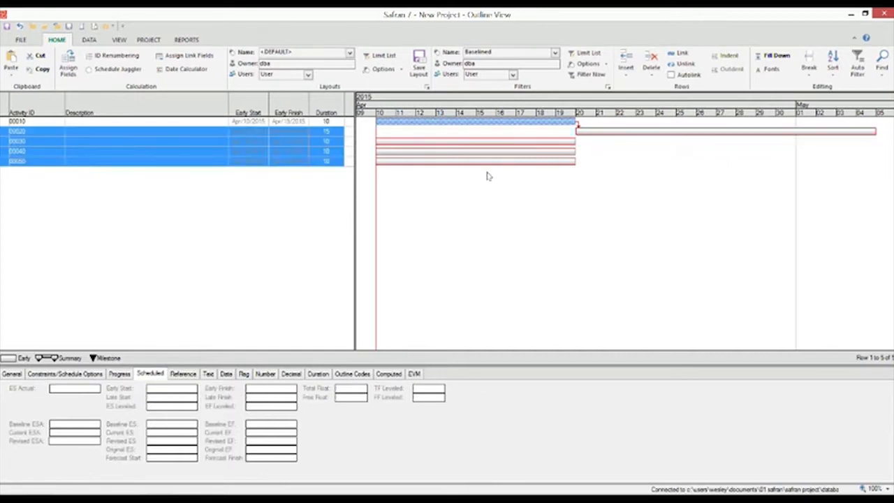
{"action": "left_click", "coordinate": [777, 55]}
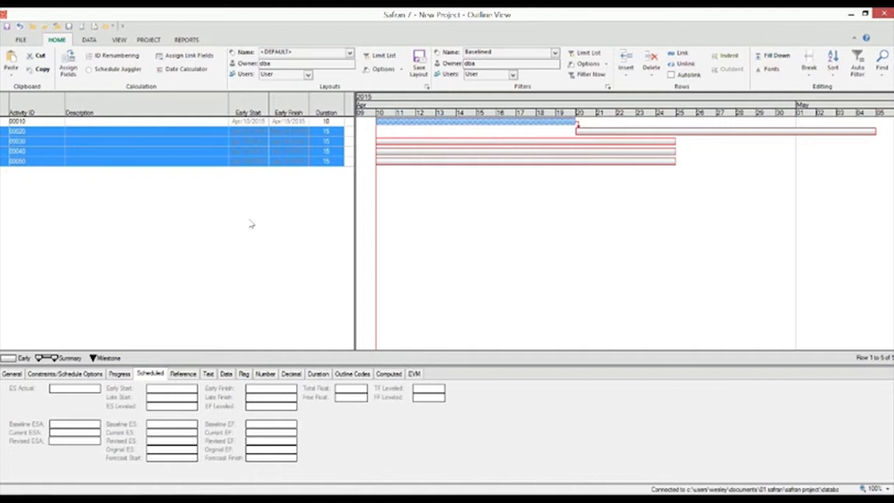
Step: Assign the phase 0-M - MILESTONES to activity 00020 and return to its general details
{"action": "left_click", "coordinate": [132, 131]}
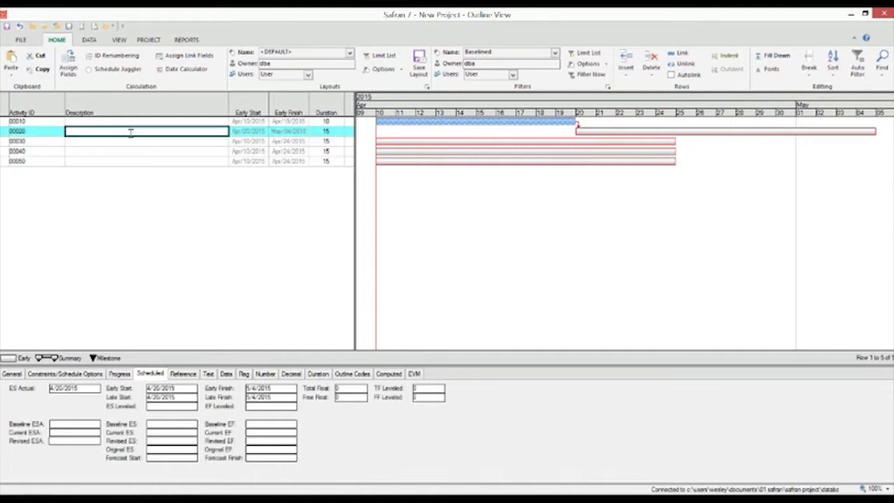
{"action": "left_click", "coordinate": [182, 373]}
{"action": "left_click", "coordinate": [159, 393]}
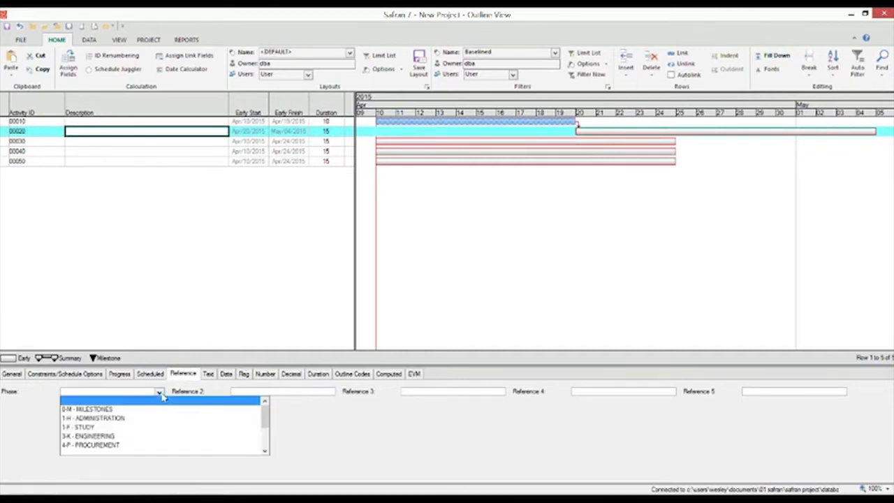
{"action": "left_click", "coordinate": [254, 411]}
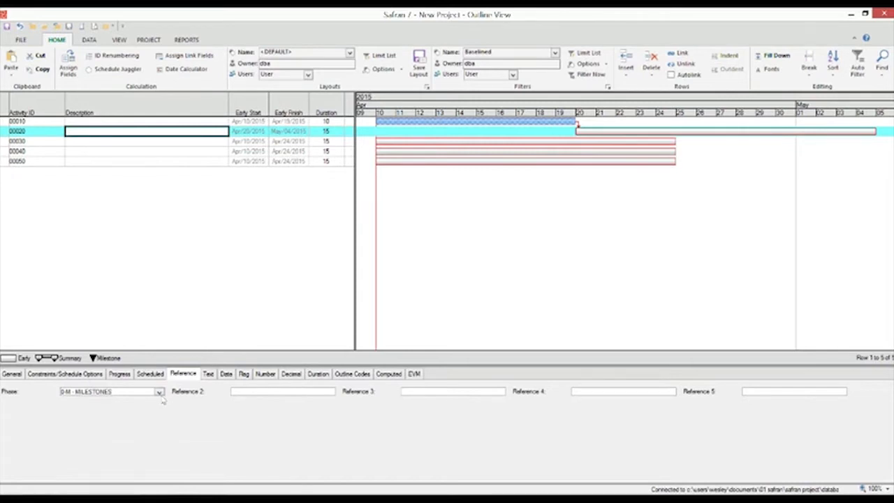
{"action": "left_click", "coordinate": [13, 376]}
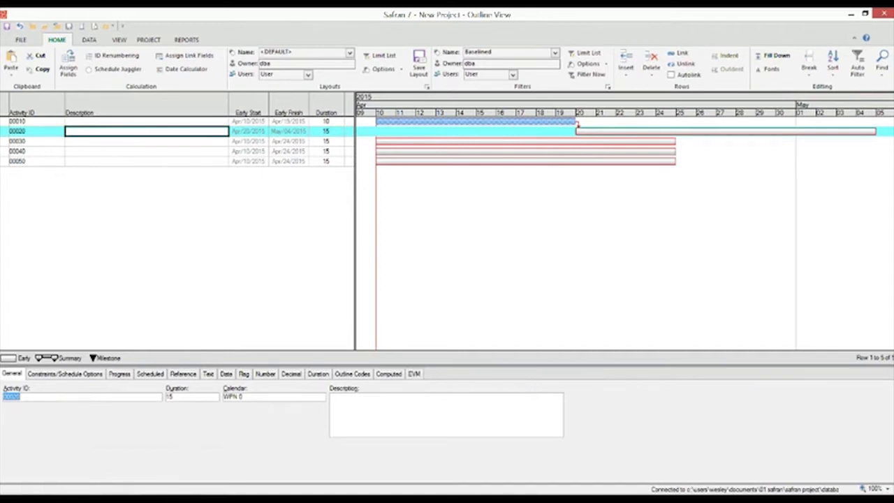
Step: Switch to the ACME Offshore Partners project and apply the layout "01 - Group by WBS"
{"action": "left_click", "coordinate": [184, 498]}
{"action": "left_click", "coordinate": [162, 462]}
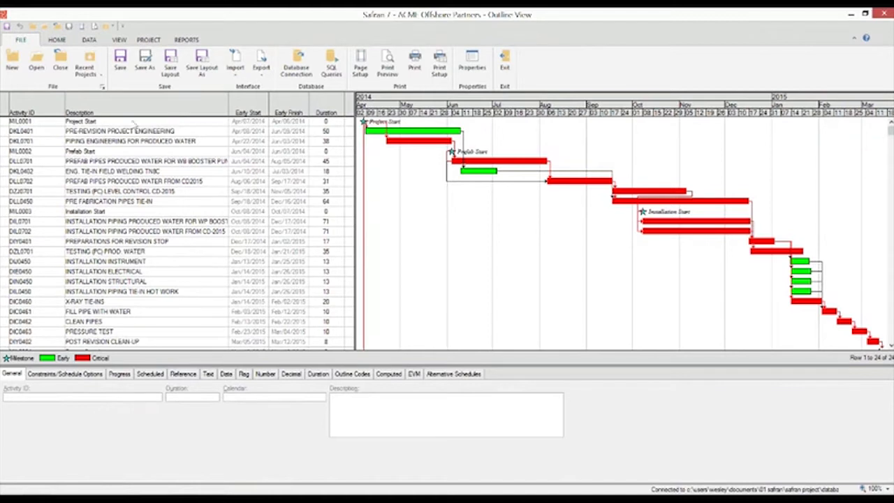
{"action": "left_click", "coordinate": [60, 41]}
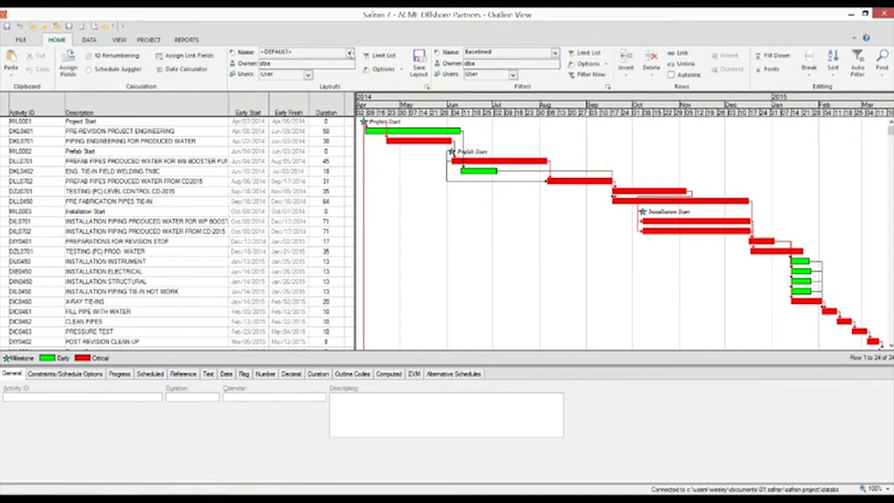
{"action": "left_click", "coordinate": [351, 54]}
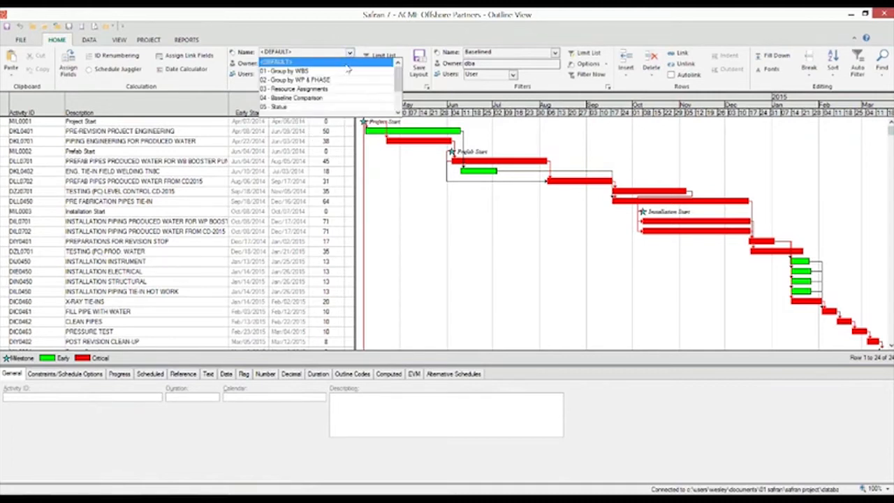
{"action": "left_click", "coordinate": [346, 69]}
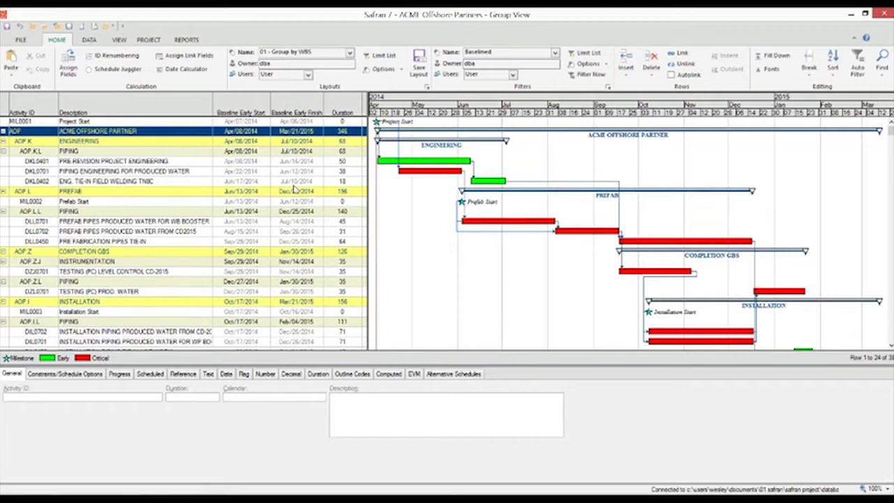
Step: Open the Gantt chart's link settings, and turn on critical highlighting in red for the chart
{"action": "right_click", "coordinate": [452, 270]}
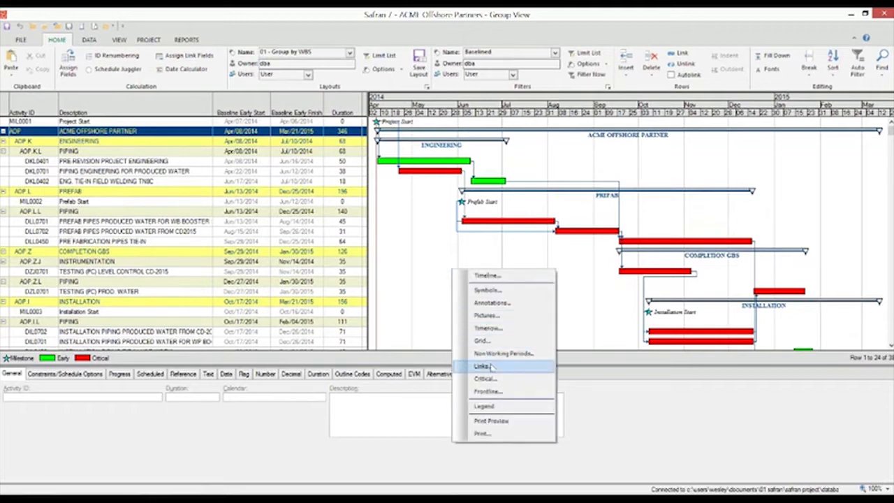
{"action": "left_click", "coordinate": [483, 365]}
{"action": "left_click", "coordinate": [520, 244]}
{"action": "right_click", "coordinate": [429, 247]}
{"action": "left_click", "coordinate": [461, 359]}
{"action": "left_click", "coordinate": [423, 247]}
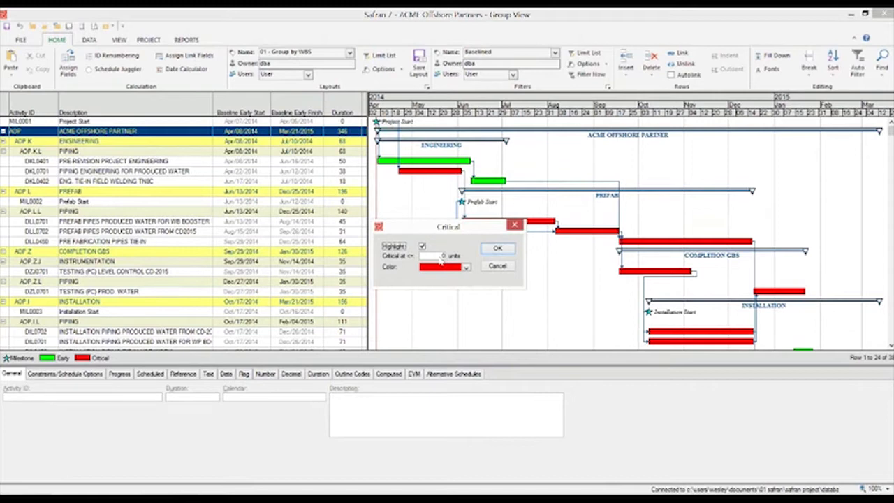
{"action": "left_click", "coordinate": [499, 250]}
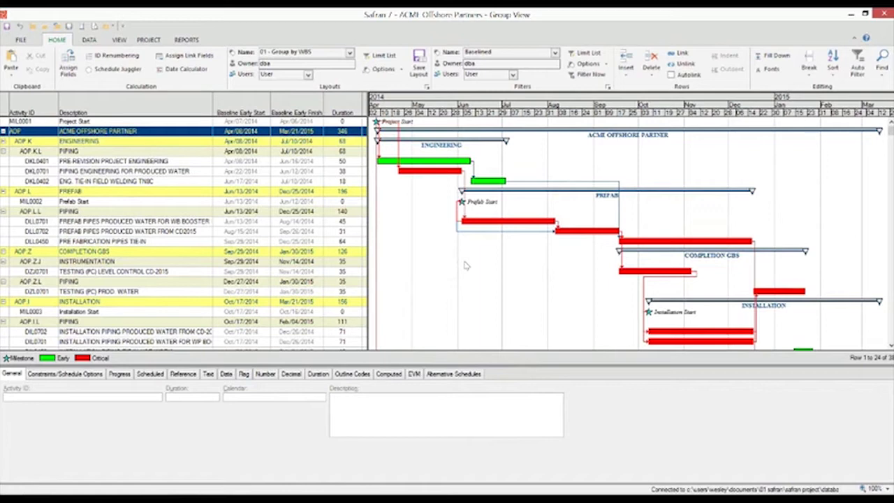
Step: Apply the layout "02 - Group by WP & PHASE" without saving the changes to the Group by WBS layout
{"action": "left_click", "coordinate": [349, 53]}
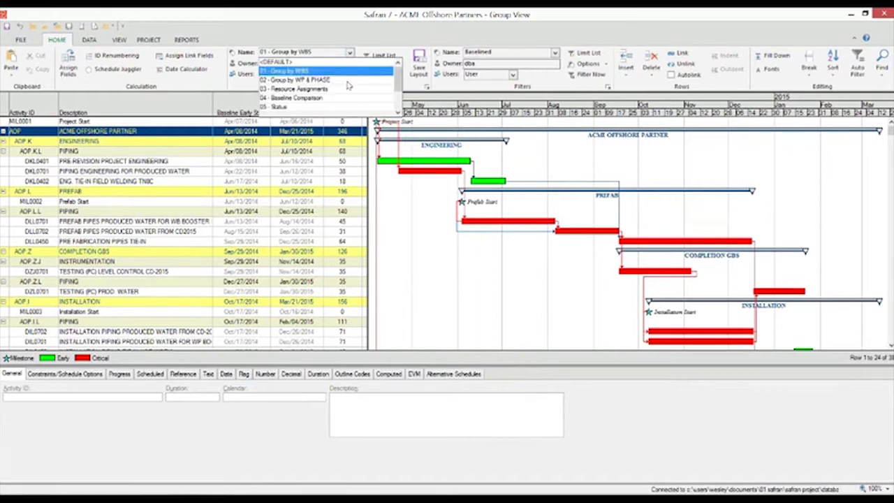
{"action": "left_click", "coordinate": [348, 80]}
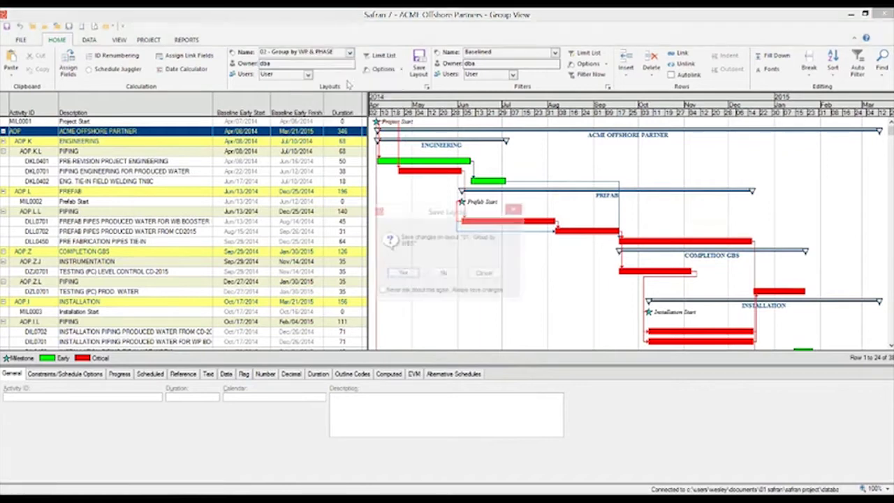
{"action": "left_click", "coordinate": [451, 279]}
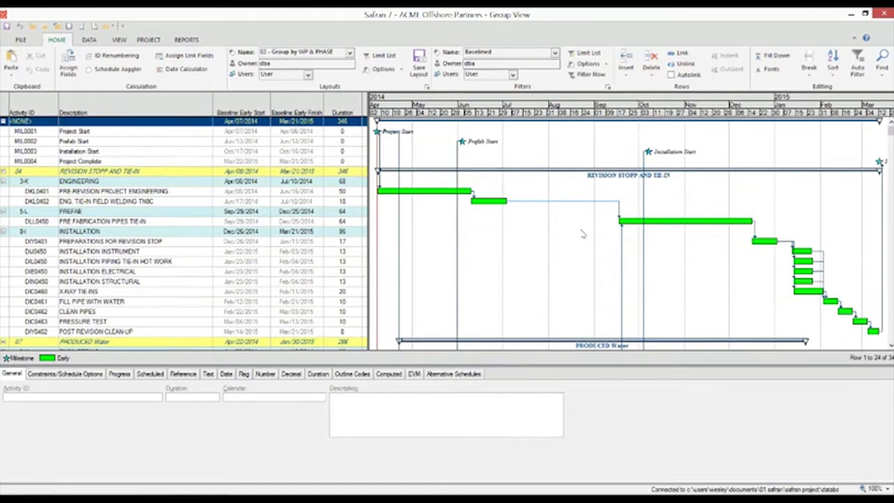
Step: Apply the layout "03 - Resource Assignments" and select activity DKL0701, PIPING ENGINEERING FOR PRODUCED WATER, to show its assigned resources
{"action": "left_click", "coordinate": [350, 54]}
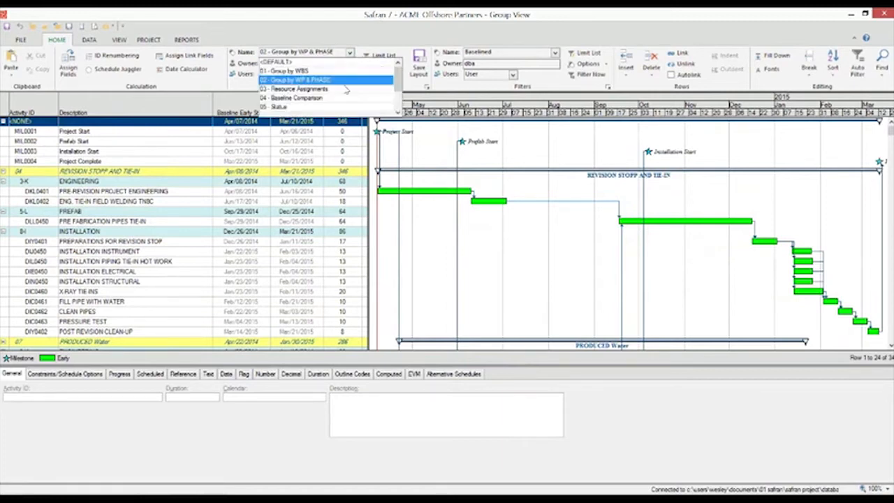
{"action": "left_click", "coordinate": [346, 89]}
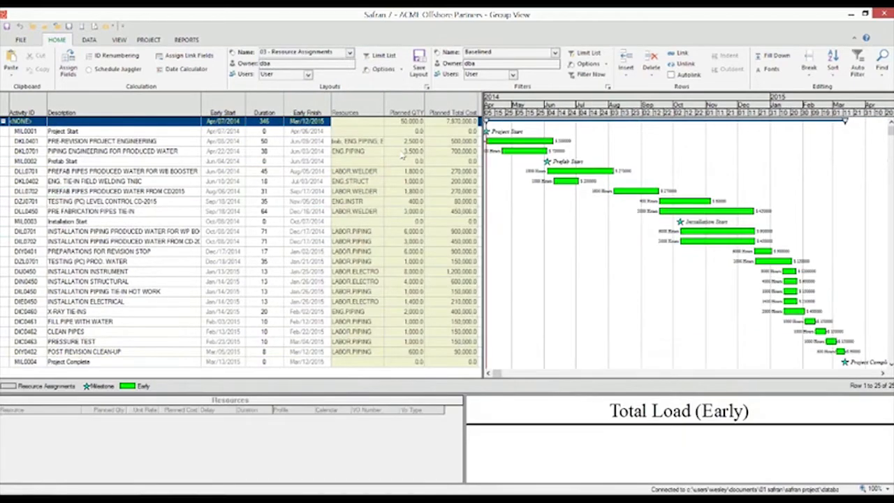
{"action": "double_click", "coordinate": [126, 152]}
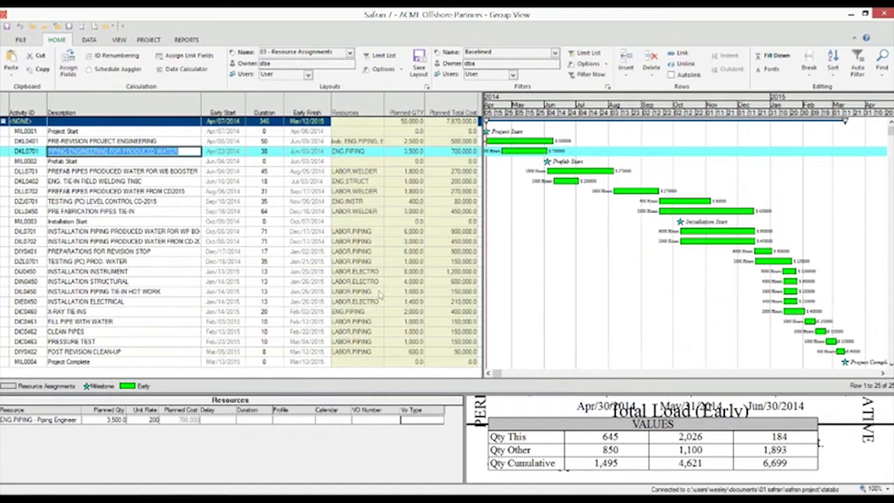
Step: Add a new resource assignment to activity DKL0701 using ENG.INSTR - Instrument Engineer
{"action": "right_click", "coordinate": [125, 441]}
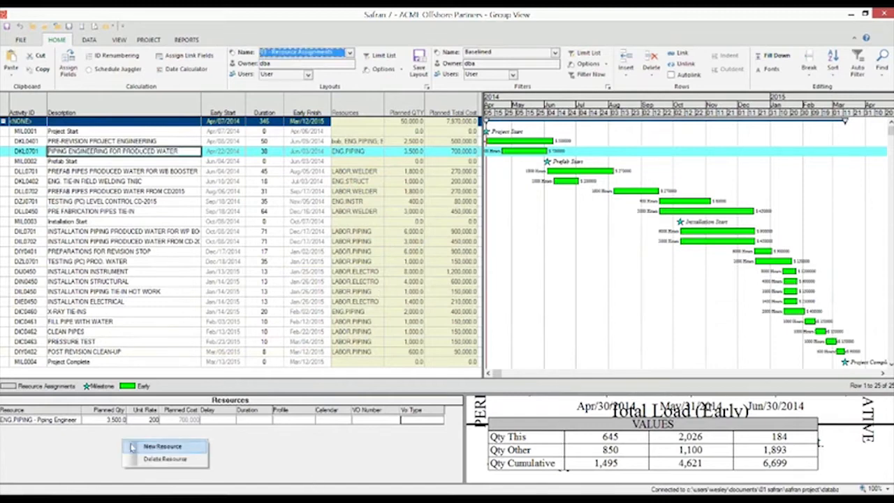
{"action": "left_click", "coordinate": [132, 447]}
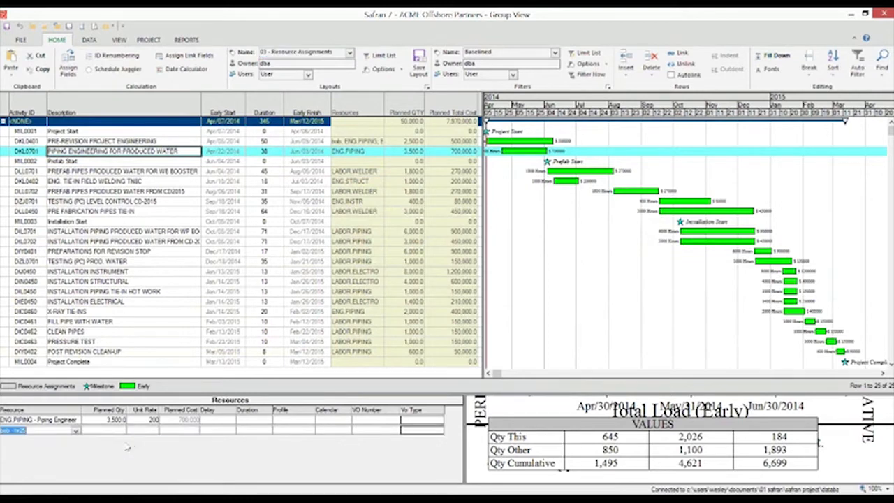
{"action": "left_click", "coordinate": [76, 432]}
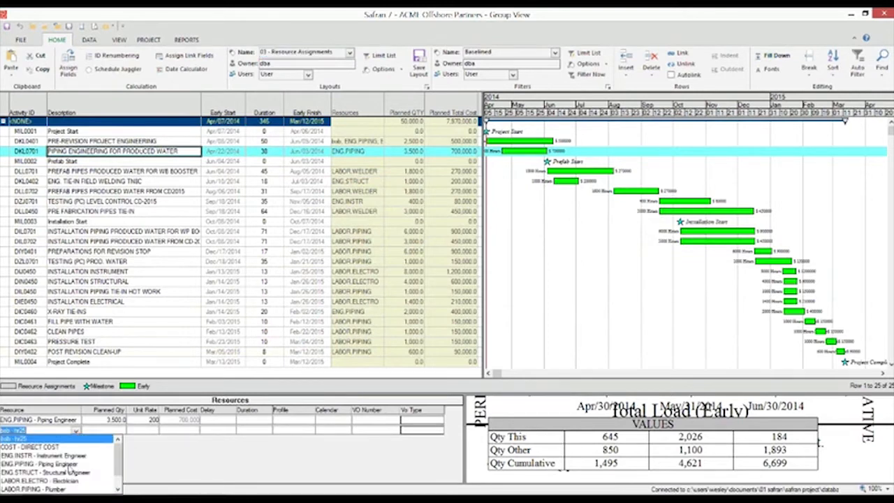
{"action": "left_click", "coordinate": [69, 455]}
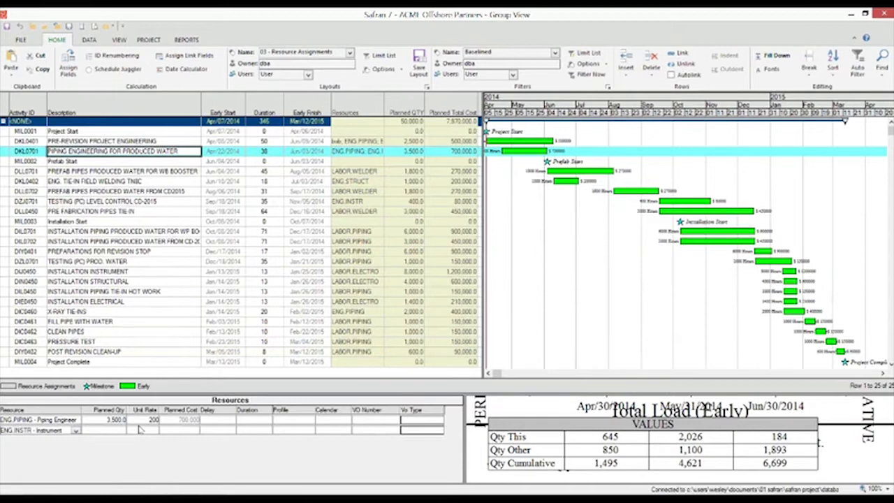
Step: Preview the activity's Total Load (Early) resource histogram for printing, zoom out to see the whole chart, and close the preview
{"action": "right_click", "coordinate": [544, 412]}
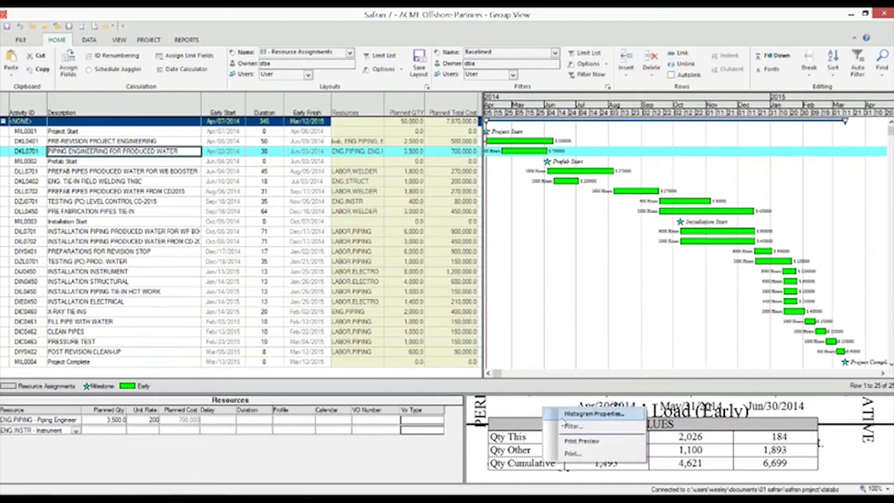
{"action": "left_click", "coordinate": [569, 441]}
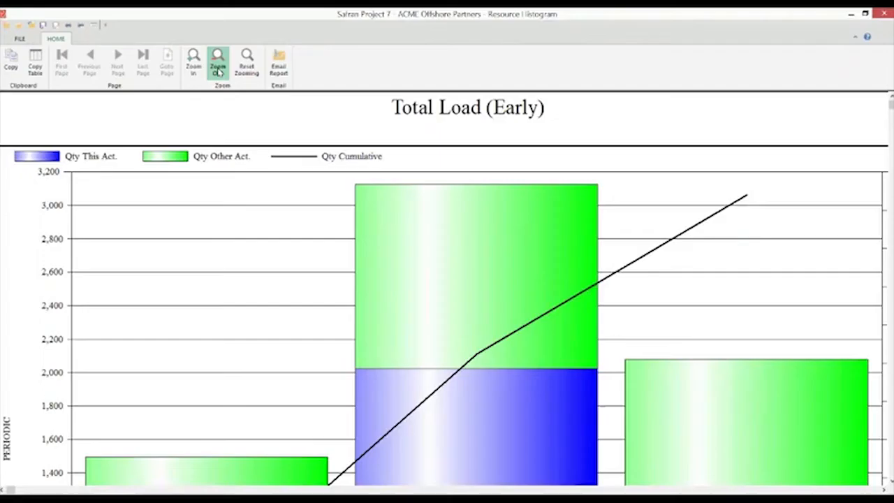
{"action": "left_click", "coordinate": [219, 70]}
{"action": "left_click", "coordinate": [219, 70]}
{"action": "left_click", "coordinate": [219, 70]}
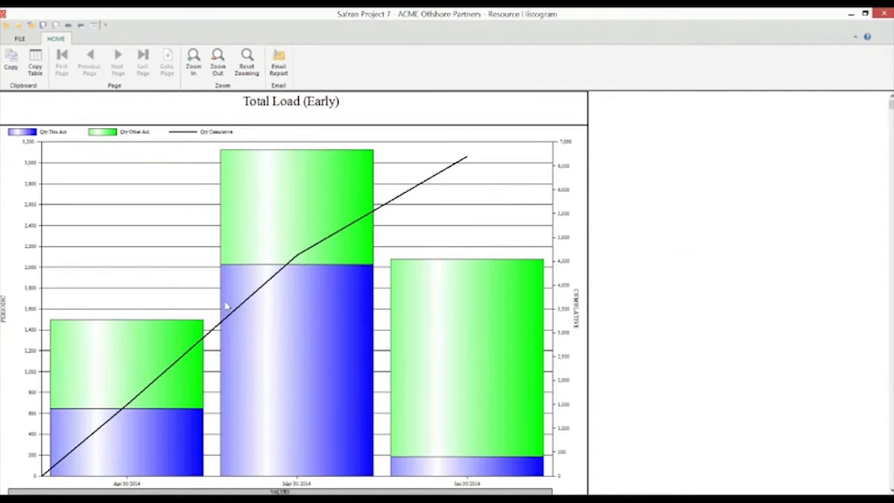
{"action": "left_click", "coordinate": [889, 18]}
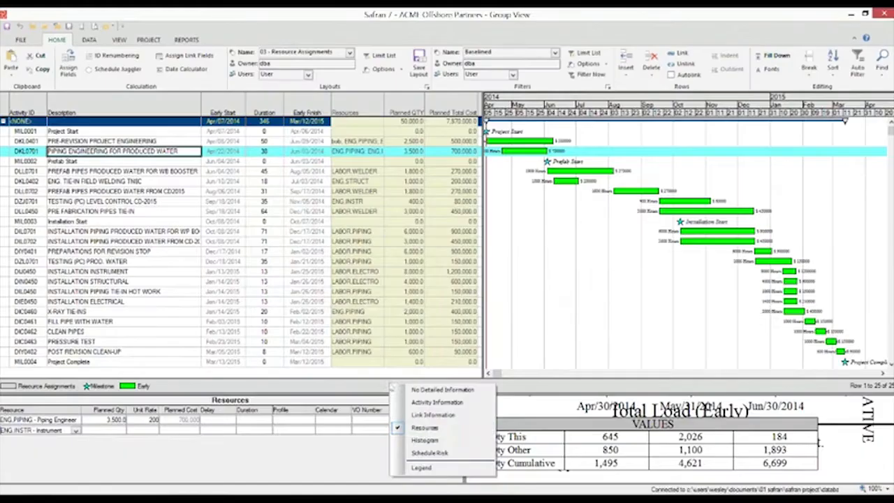
Step: Switch the detail area below the schedule to the histogram and load "10 Manpower, planned by resource stack"
{"action": "left_click", "coordinate": [424, 441]}
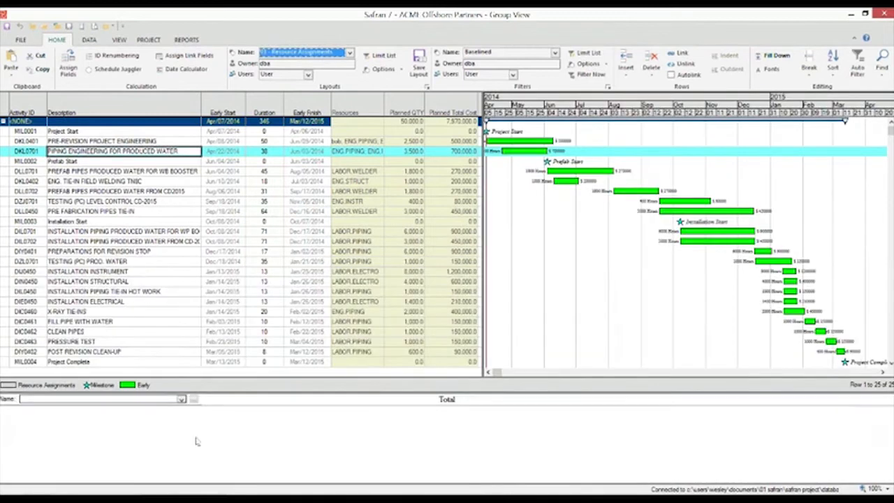
{"action": "left_click", "coordinate": [181, 400]}
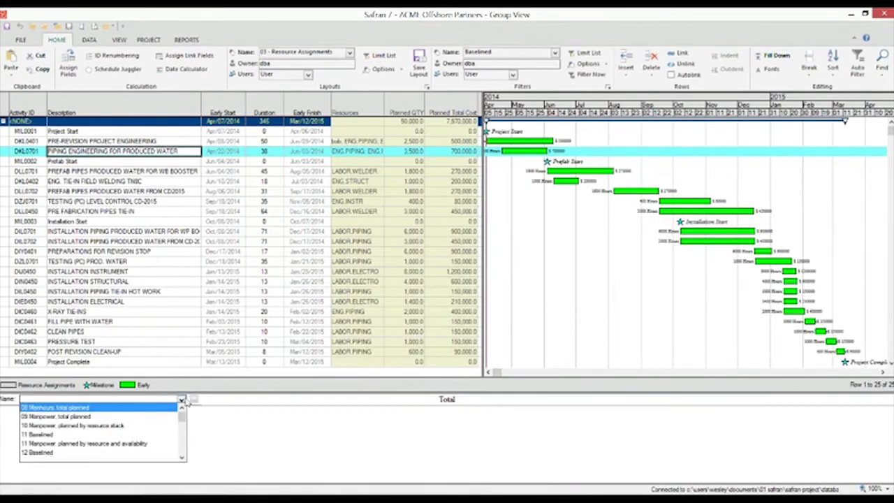
{"action": "left_click", "coordinate": [162, 427]}
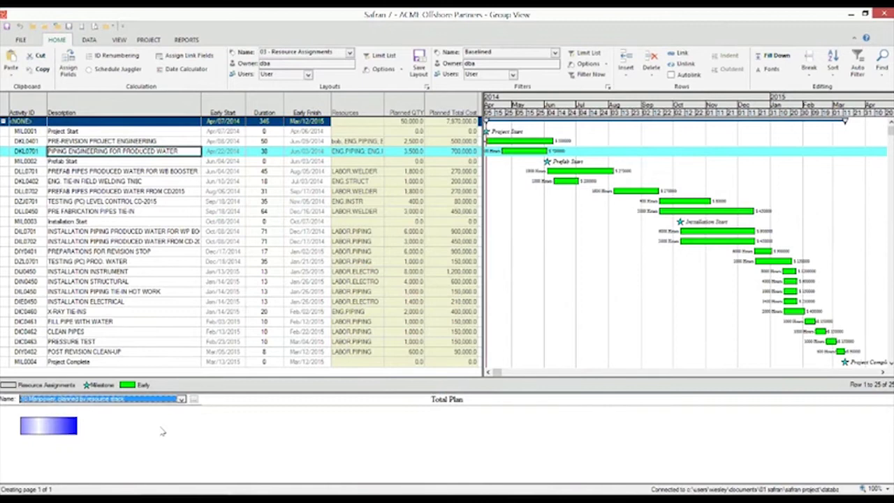
Step: Preview the stacked manpower histogram for printing, examine the planned distribution with its value table, and close the preview
{"action": "right_click", "coordinate": [432, 418]}
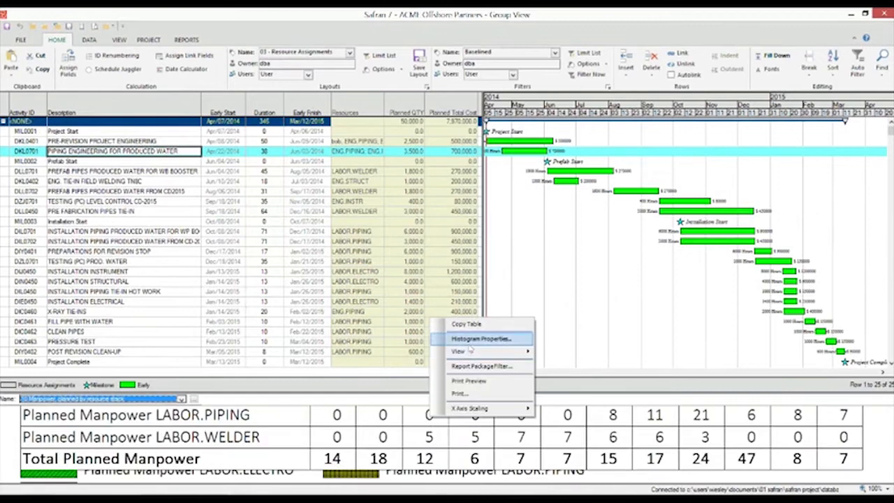
{"action": "left_click", "coordinate": [467, 379]}
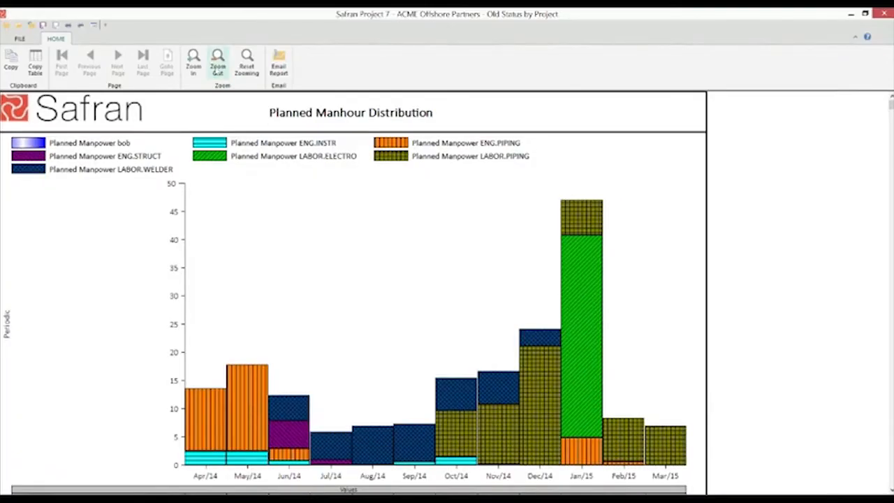
{"action": "left_click", "coordinate": [218, 70]}
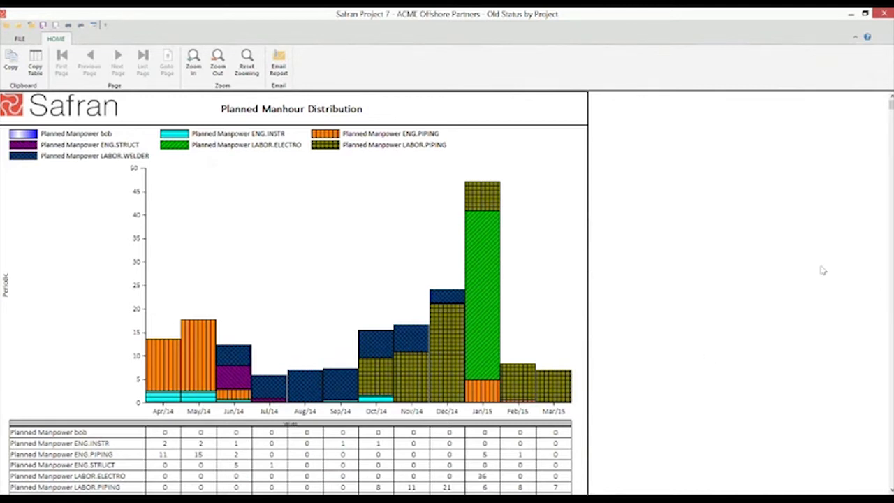
{"action": "left_click", "coordinate": [886, 13]}
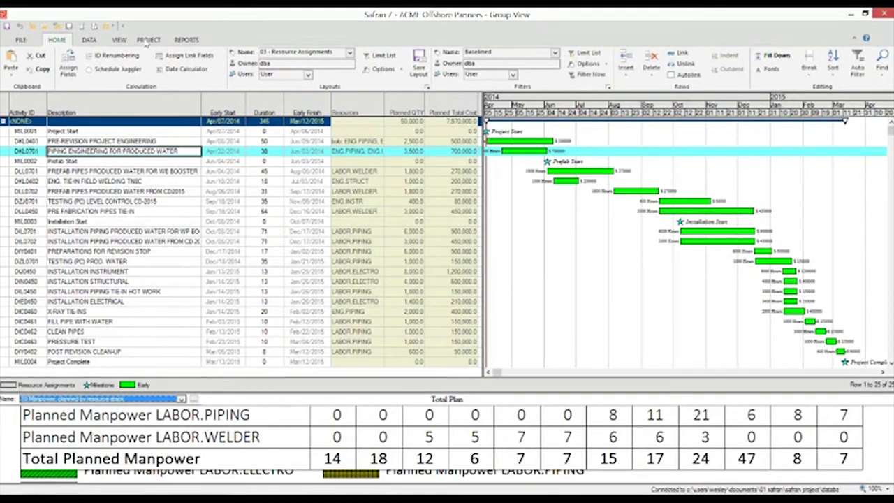
Step: View the project's baseline log and close it again
{"action": "left_click", "coordinate": [148, 40]}
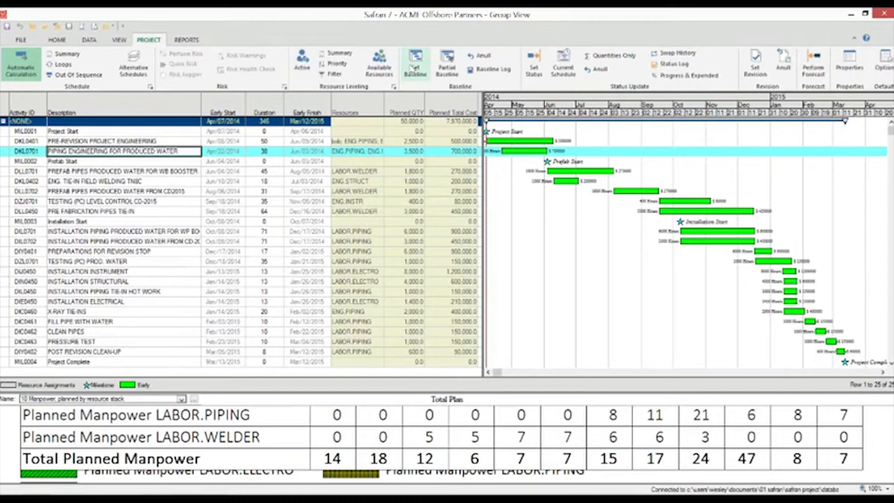
{"action": "left_click", "coordinate": [494, 69]}
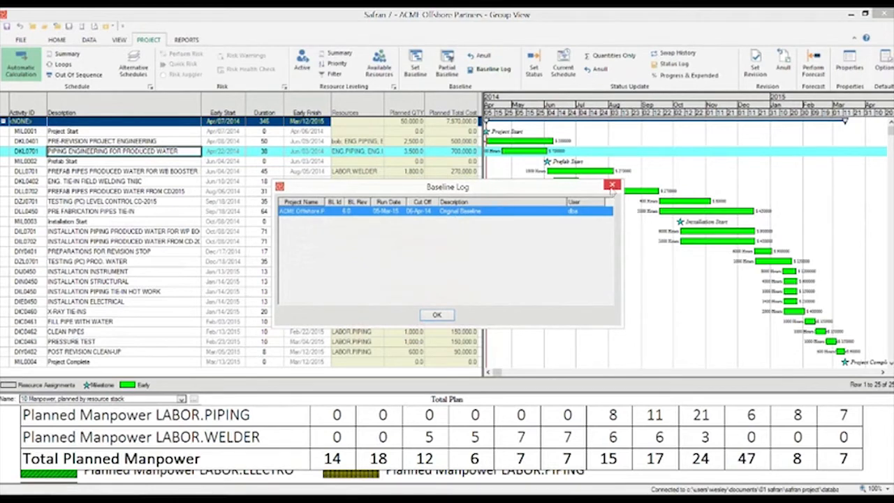
{"action": "left_click", "coordinate": [613, 186]}
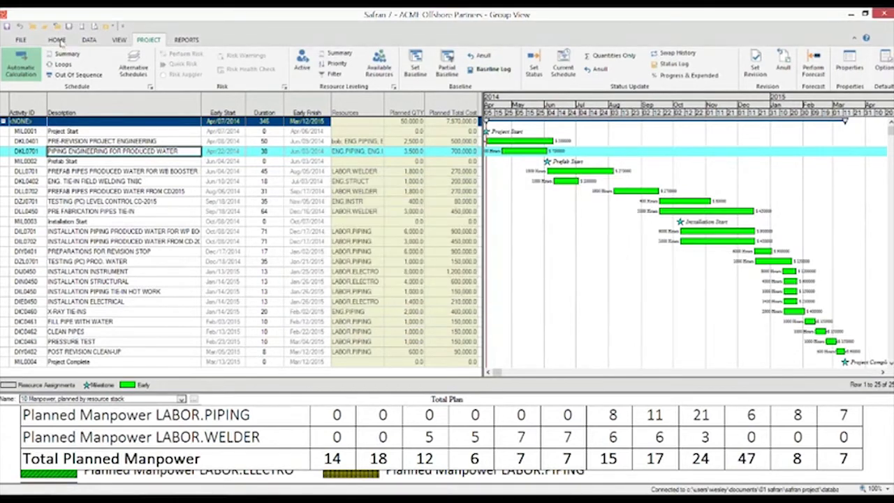
Step: Apply the layout "04 - Baseline Comparison" without saving the changes to the Resource Assignments layout
{"action": "left_click", "coordinate": [57, 40]}
{"action": "left_click", "coordinate": [350, 52]}
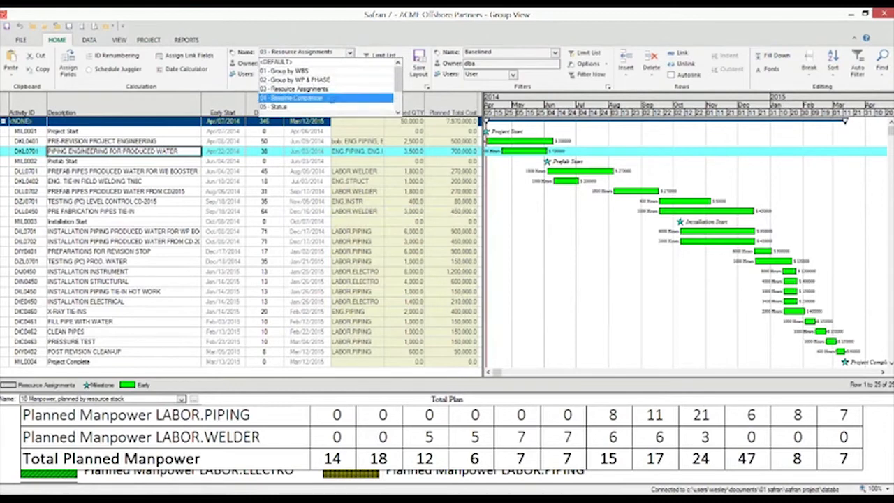
{"action": "left_click", "coordinate": [334, 98]}
{"action": "left_click", "coordinate": [446, 277]}
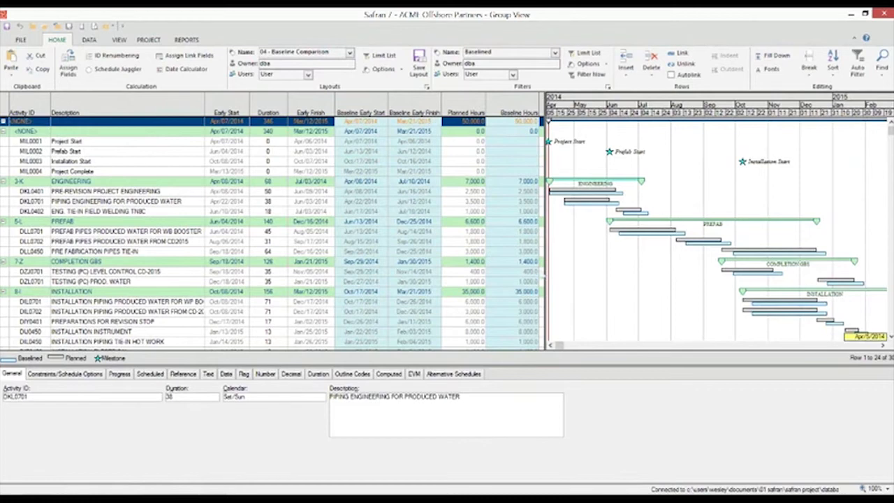
Step: Widen the Gantt chart area up to the Baseline Early Finish column and compare the planned and baselined bars through the last activity
{"action": "left_click_drag", "start_coordinate": [547, 275], "coordinate": [439, 276]}
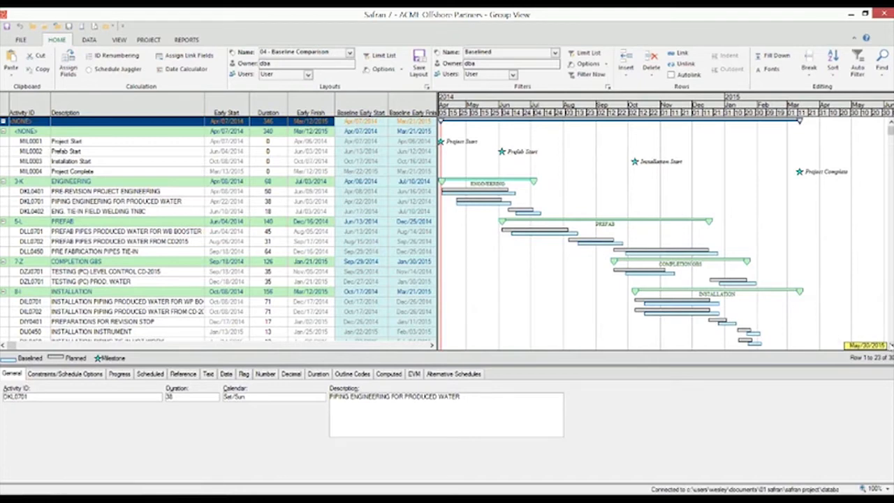
{"action": "left_click", "coordinate": [891, 345]}
{"action": "scroll", "coordinate": [606, 289], "scroll_direction": "down", "scroll_amount": 3}
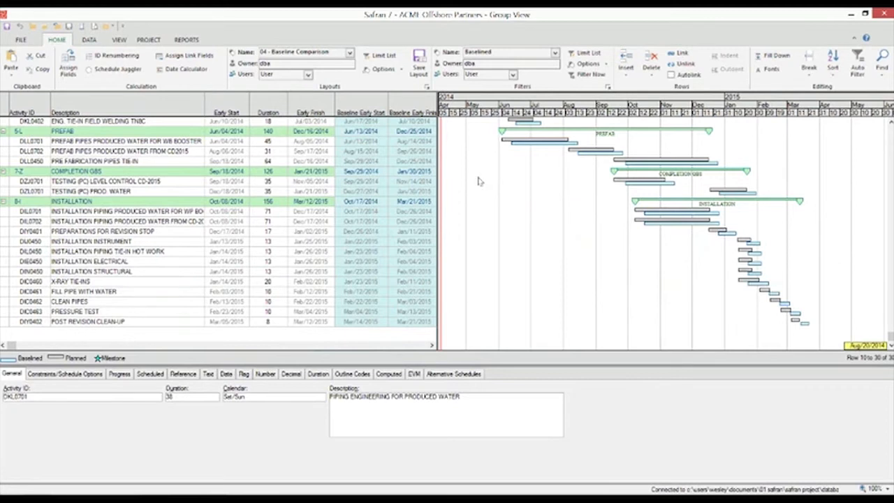
Step: Apply the layout "05 - Status" without saving the changes to the Baseline Comparison layout, and show the progress details of activity DKL0701
{"action": "left_click", "coordinate": [349, 53]}
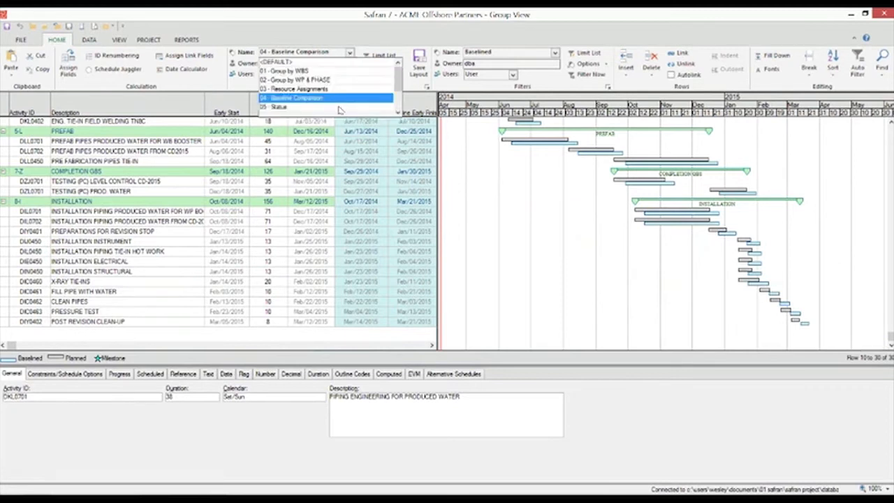
{"action": "left_click", "coordinate": [326, 107]}
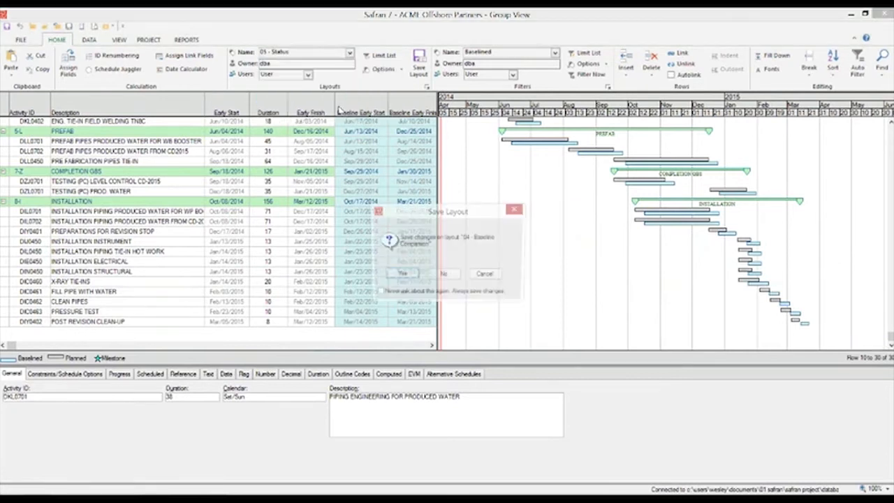
{"action": "left_click", "coordinate": [446, 274]}
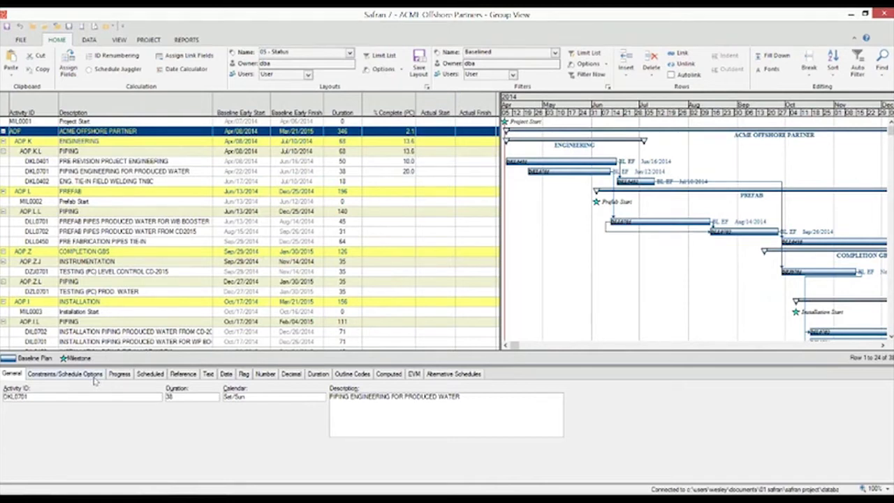
{"action": "left_click", "coordinate": [119, 375]}
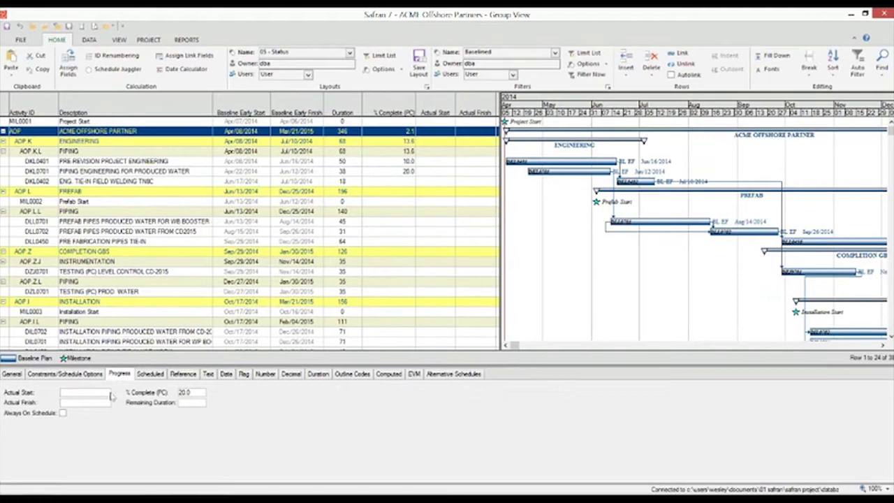
Step: Start Progress & Expended entry, saving the plan changes, continuing input for cutoff 26-Oct-2014, and returning with the unfiltered resource selection
{"action": "left_click", "coordinate": [87, 42]}
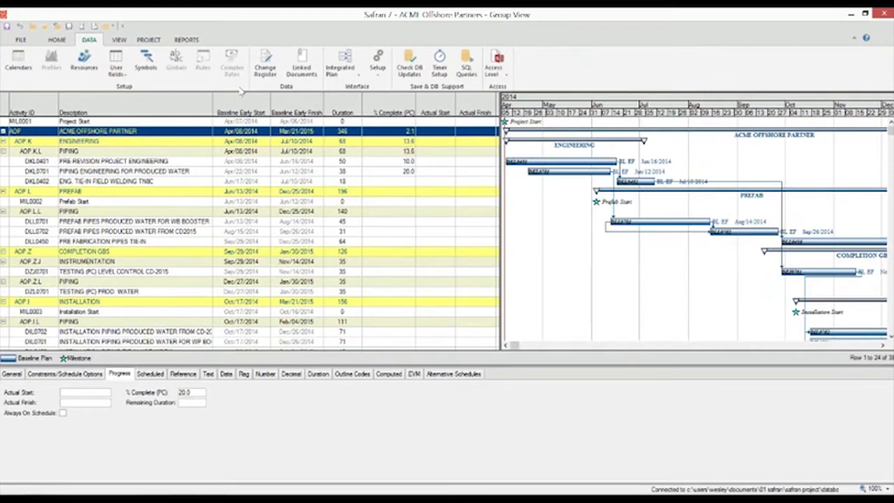
{"action": "left_click", "coordinate": [149, 41]}
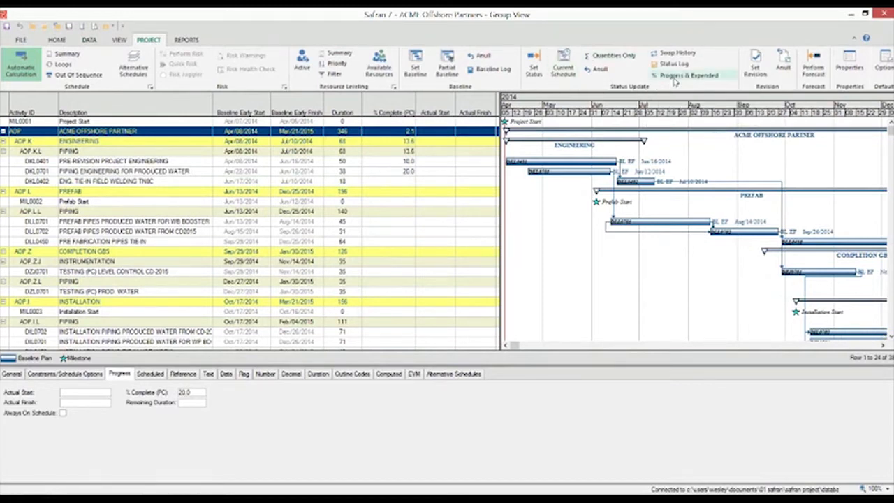
{"action": "left_click", "coordinate": [676, 77]}
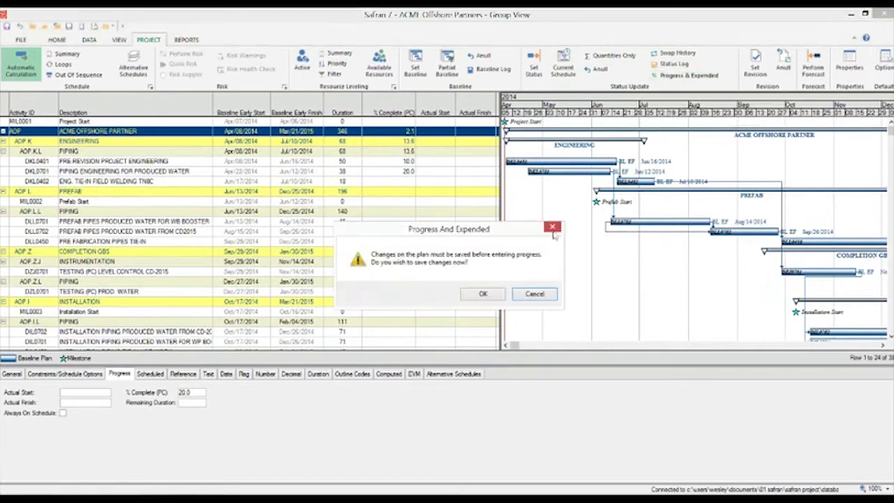
{"action": "left_click", "coordinate": [499, 295]}
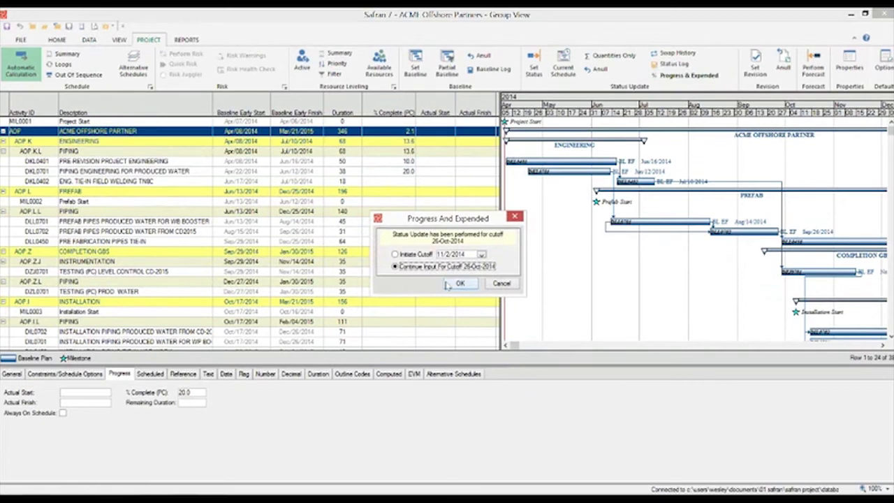
{"action": "left_click", "coordinate": [459, 285]}
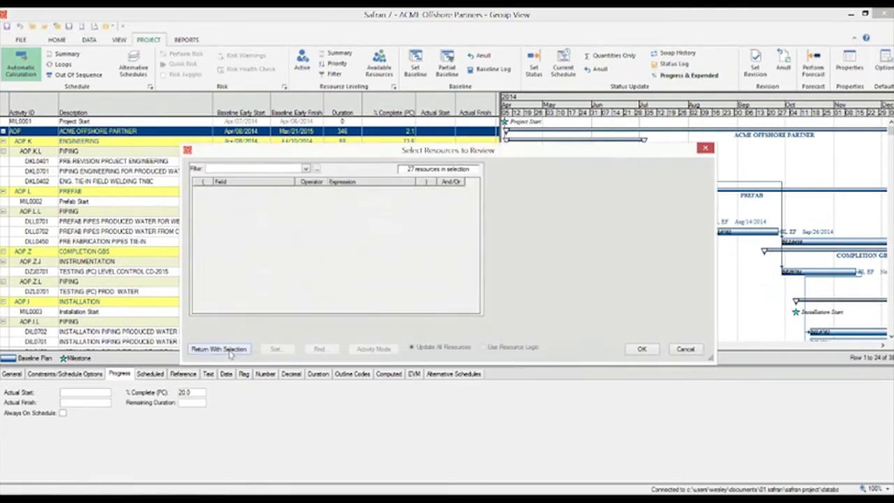
{"action": "left_click", "coordinate": [229, 350]}
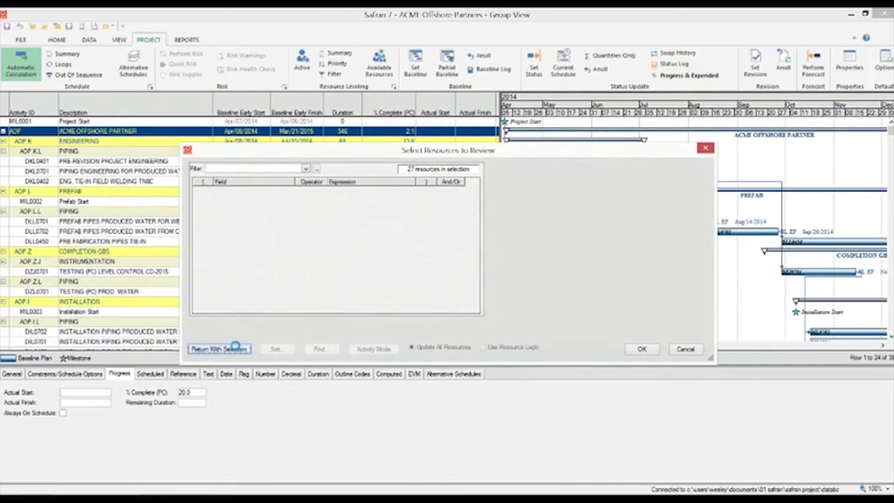
Step: Enlarge the Progress and Expended window, view the entries in Activity Mode, and cancel without changing any progress
{"action": "left_click_drag", "start_coordinate": [509, 150], "coordinate": [475, 75]}
{"action": "left_click_drag", "start_coordinate": [681, 288], "coordinate": [721, 426]}
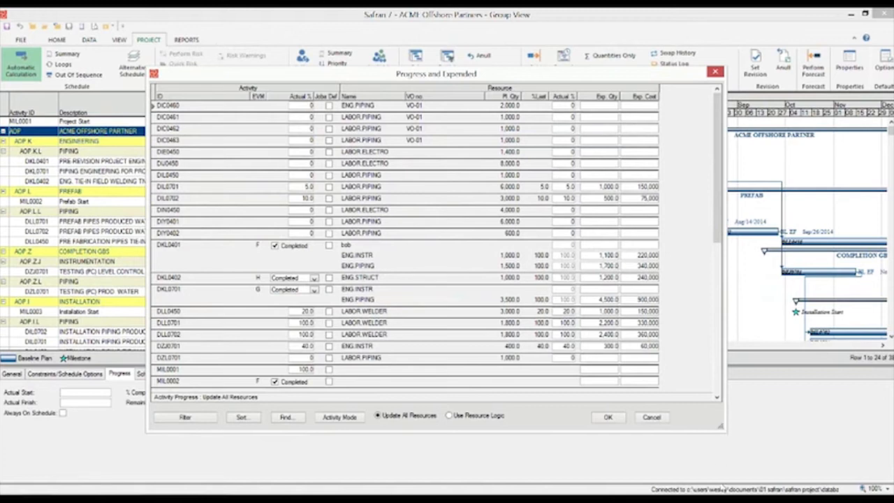
{"action": "left_click", "coordinate": [340, 417]}
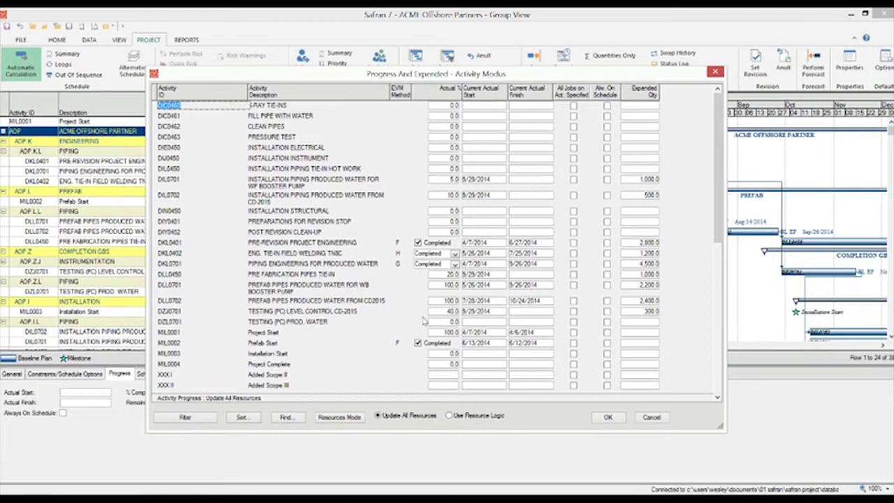
{"action": "left_click", "coordinate": [652, 420]}
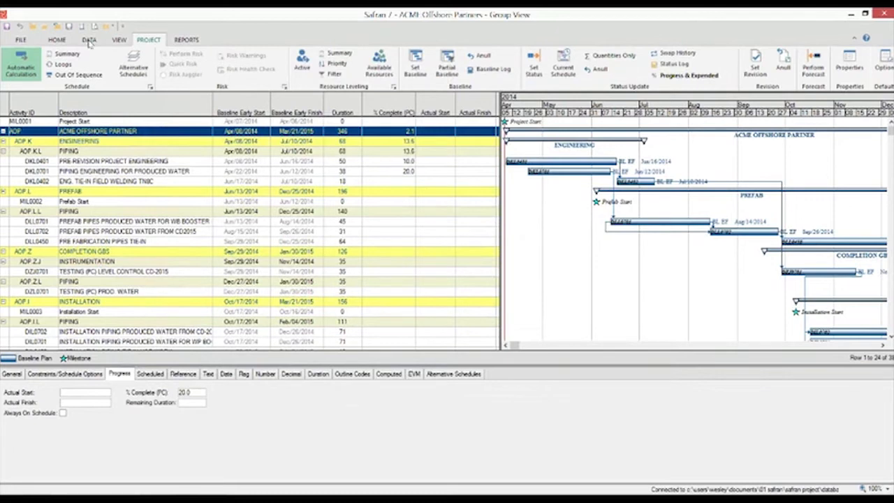
Step: Apply the layout "06 - Risk Adjust" to the plan
{"action": "left_click", "coordinate": [89, 41]}
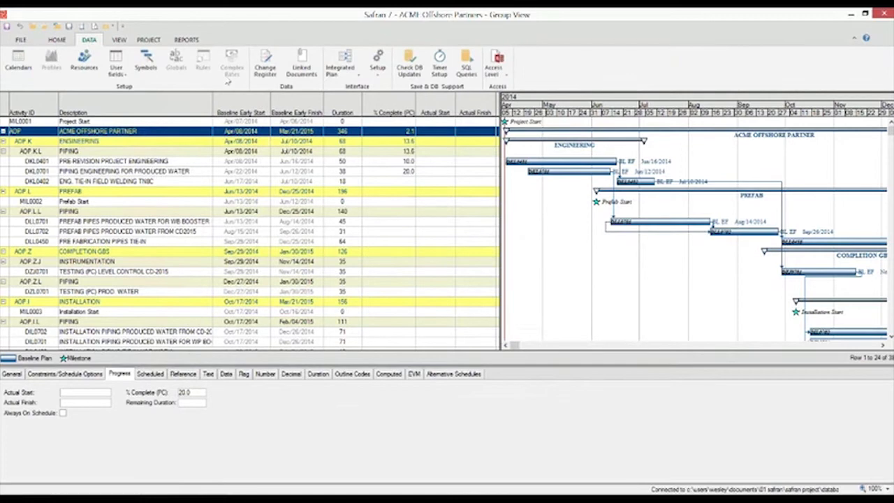
{"action": "left_click", "coordinate": [59, 41]}
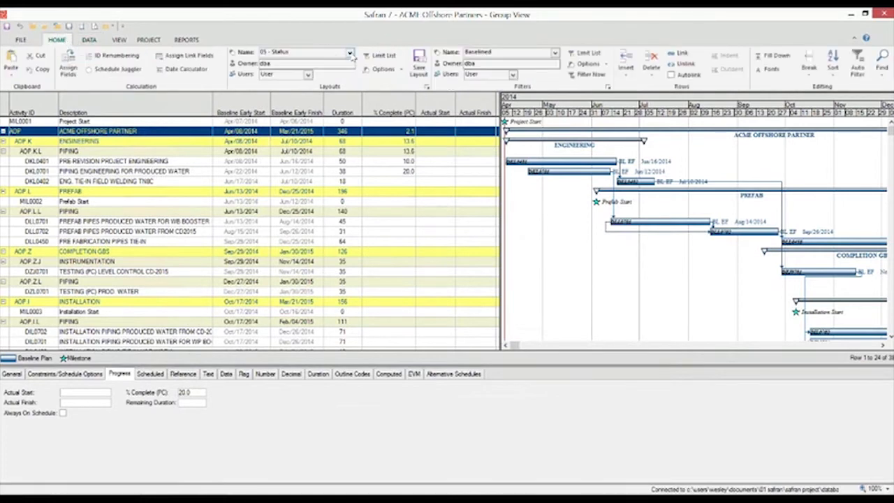
{"action": "left_click", "coordinate": [349, 53]}
{"action": "left_click", "coordinate": [397, 112]}
{"action": "left_click", "coordinate": [398, 112]}
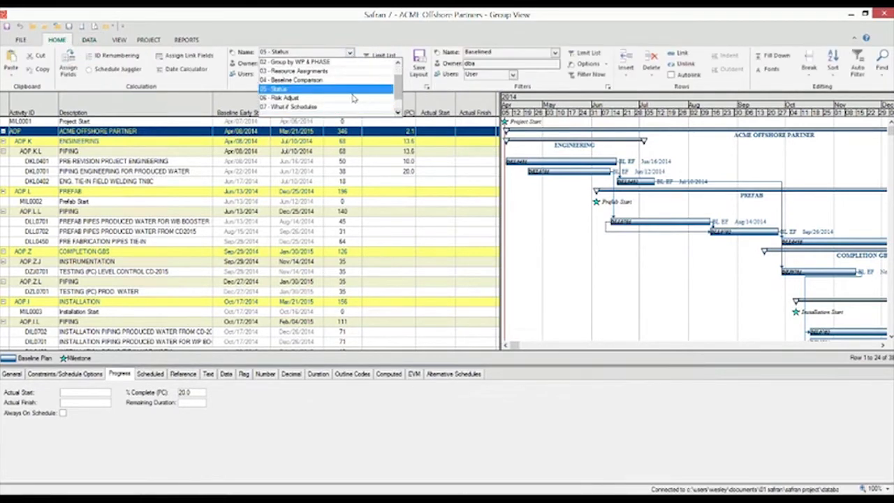
{"action": "left_click", "coordinate": [353, 98]}
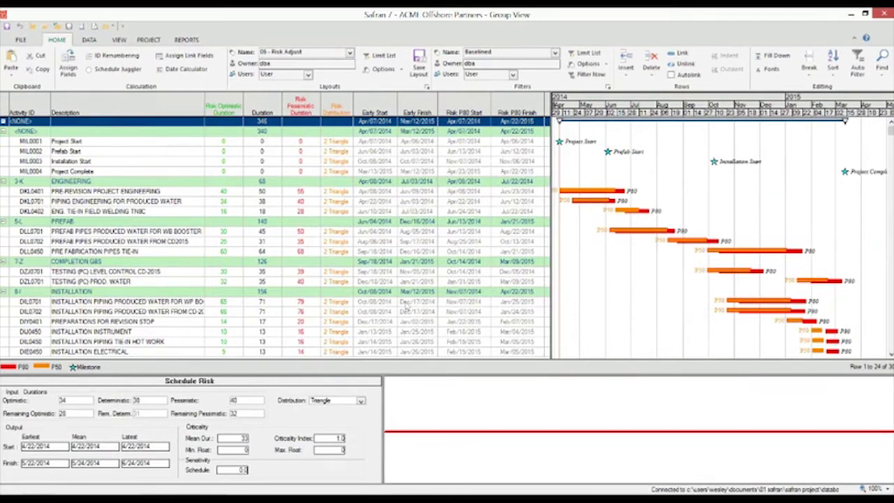
Step: Perform Quick Risk on the plan's activities with the pessimistic duration set to 150% of deterministic
{"action": "left_click", "coordinate": [150, 41]}
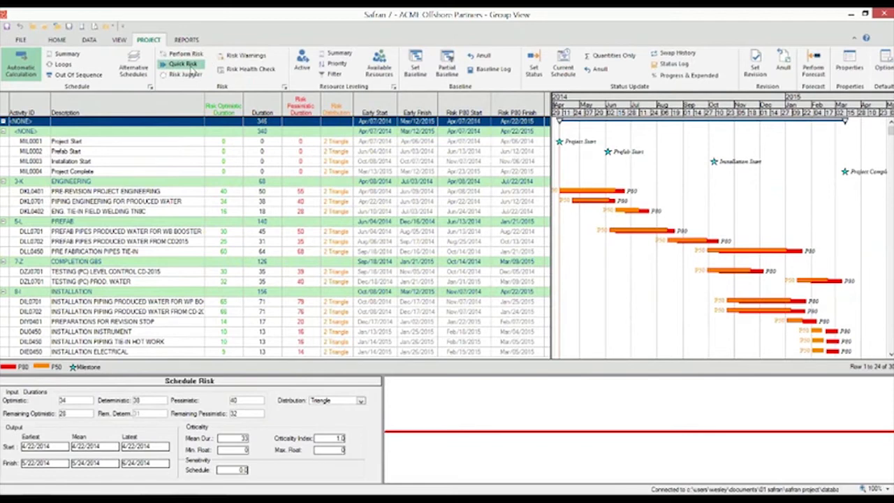
{"action": "left_click", "coordinate": [187, 65]}
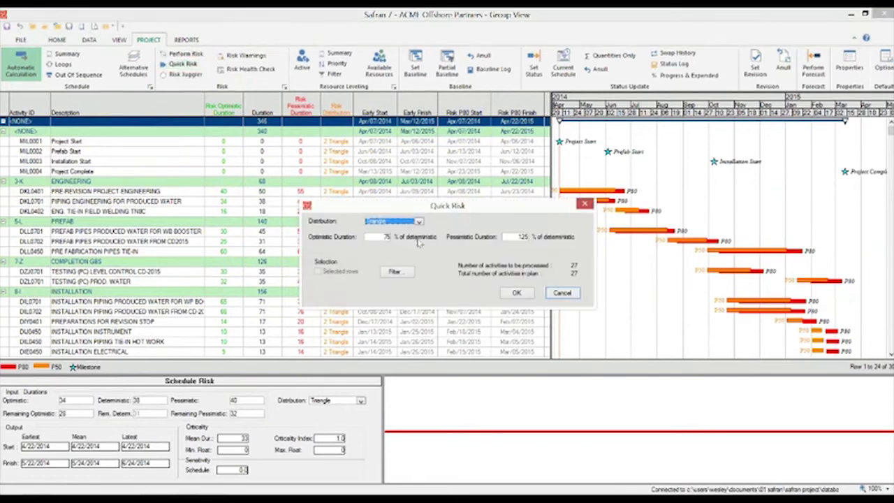
{"action": "double_click", "coordinate": [522, 237]}
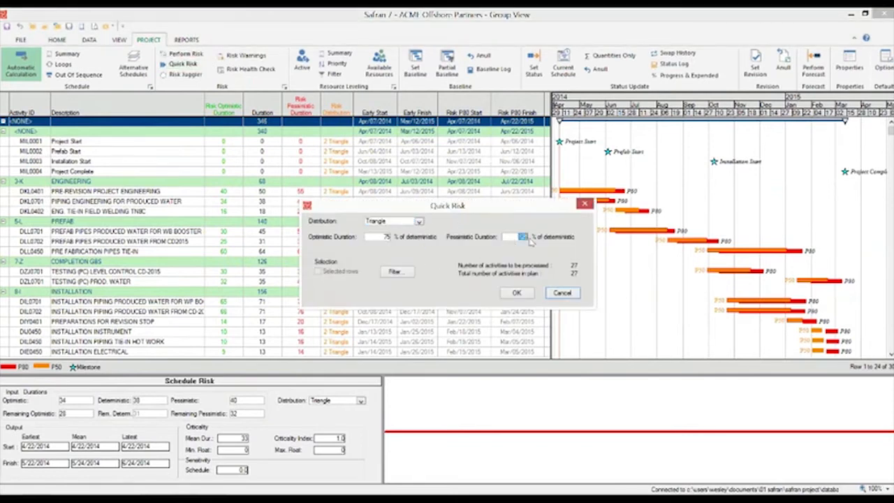
{"action": "type", "text": "150"}
{"action": "left_click", "coordinate": [516, 293]}
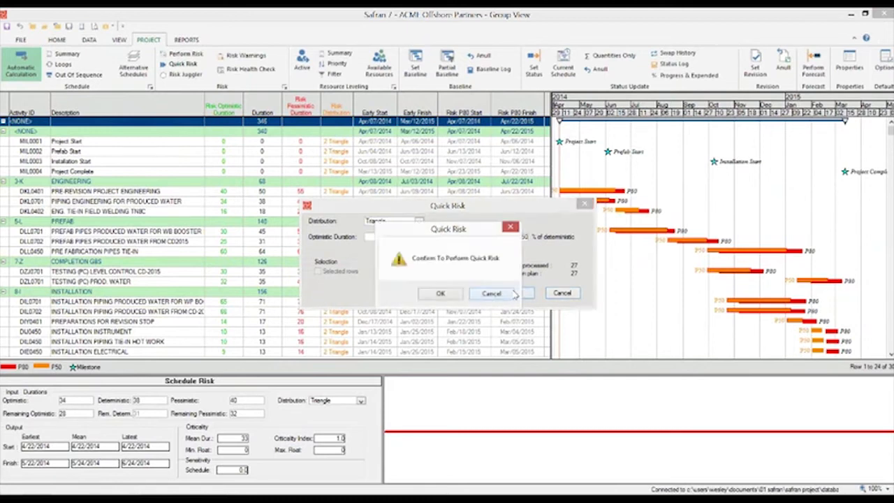
{"action": "left_click", "coordinate": [453, 295]}
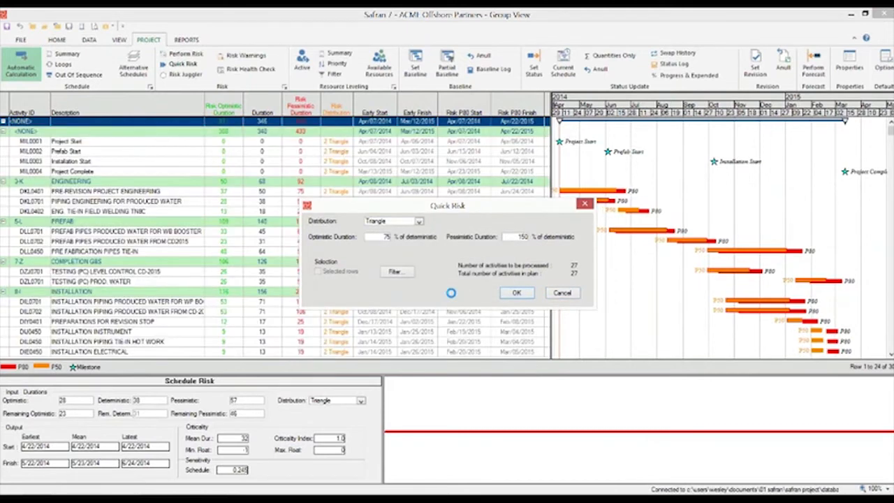
Step: Preview the risk histogram of activity DKL0701, zoomed out to show the whole finish date distribution, and close the preview
{"action": "right_click", "coordinate": [551, 386]}
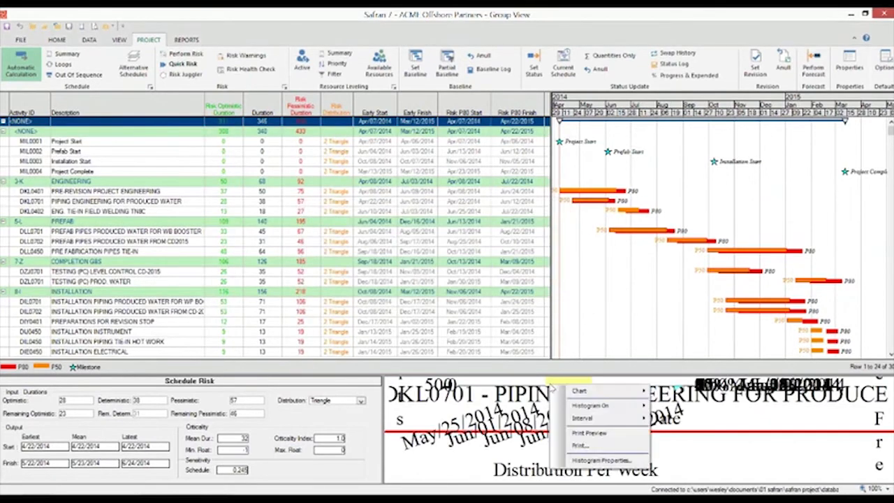
{"action": "left_click", "coordinate": [580, 432]}
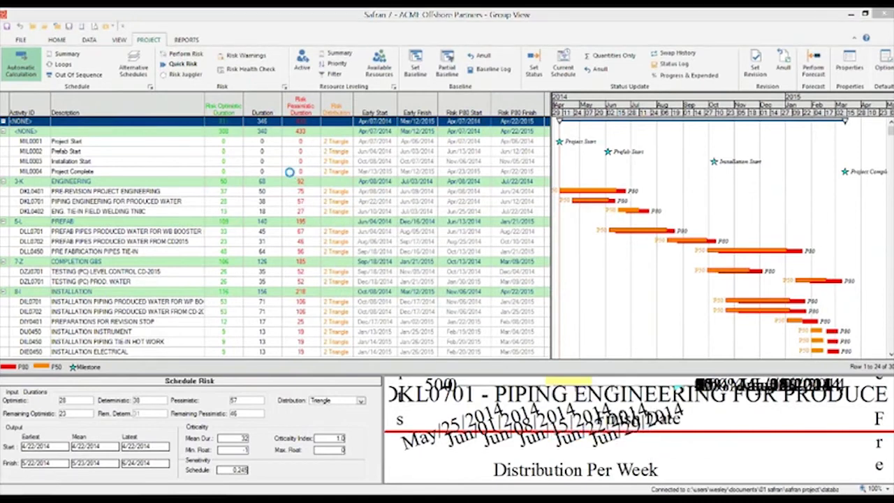
{"action": "left_click", "coordinate": [216, 61]}
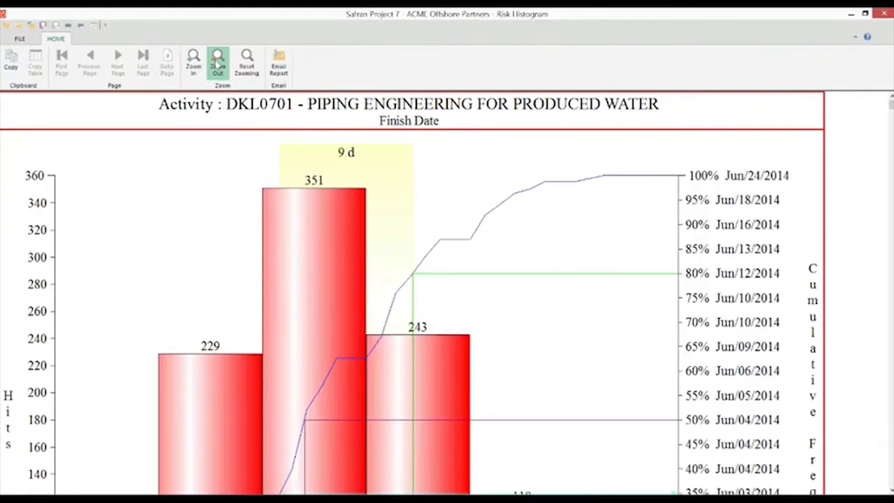
{"action": "left_click", "coordinate": [216, 60]}
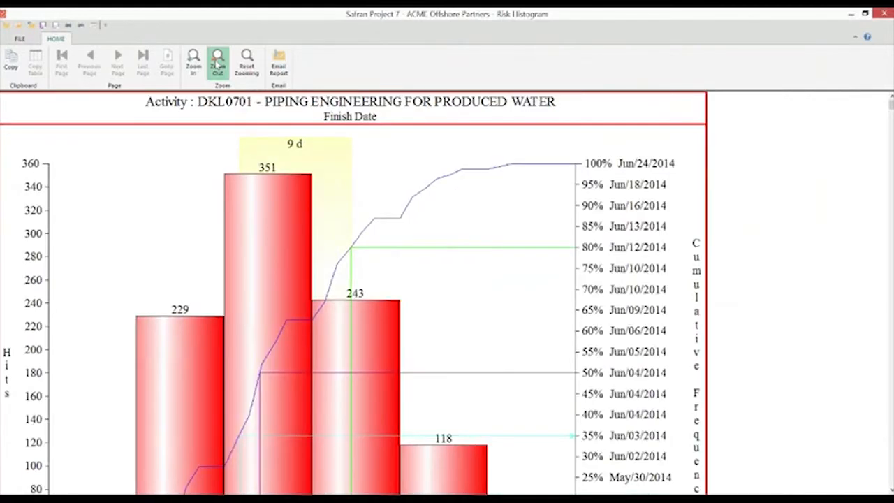
{"action": "left_click", "coordinate": [216, 60]}
{"action": "left_click", "coordinate": [218, 60]}
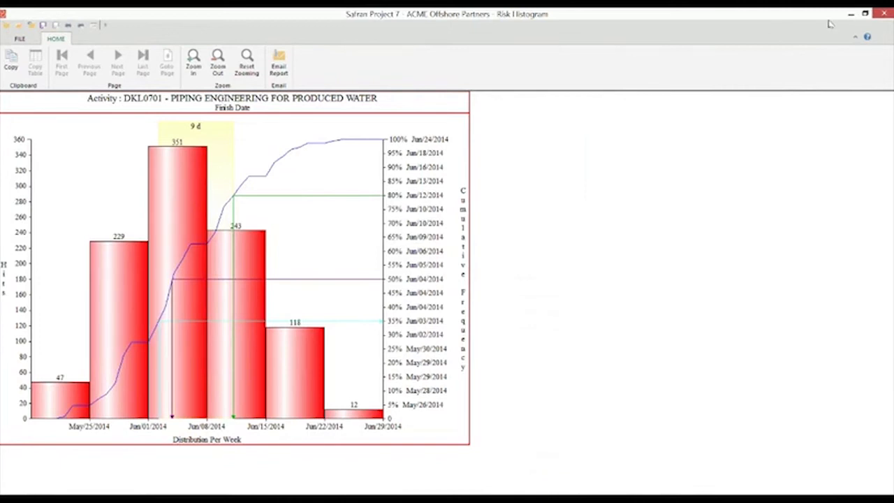
{"action": "left_click", "coordinate": [885, 14]}
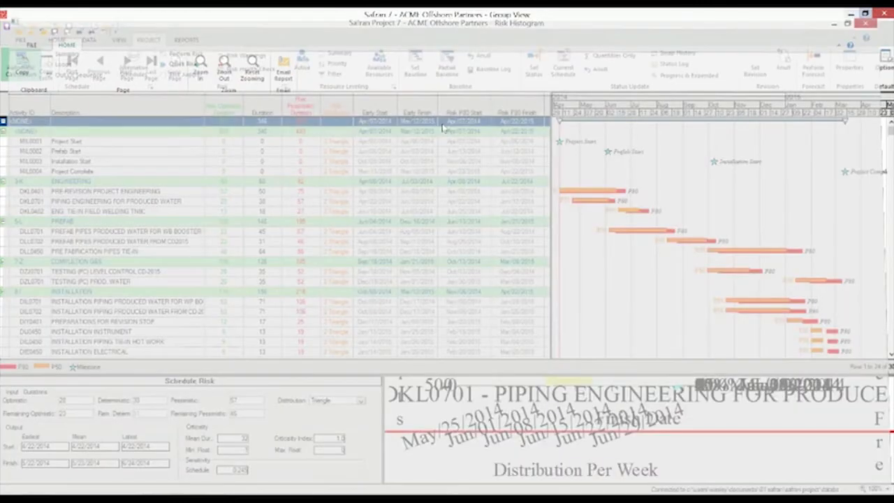
Step: Preview the finish date risk histogram of the topmost <NONE> summary row, and close the preview
{"action": "right_click", "coordinate": [454, 401]}
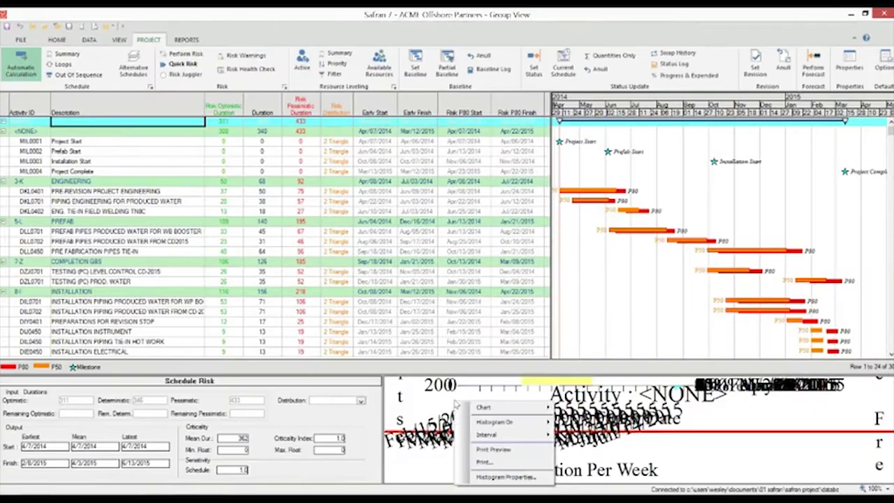
{"action": "left_click", "coordinate": [498, 451]}
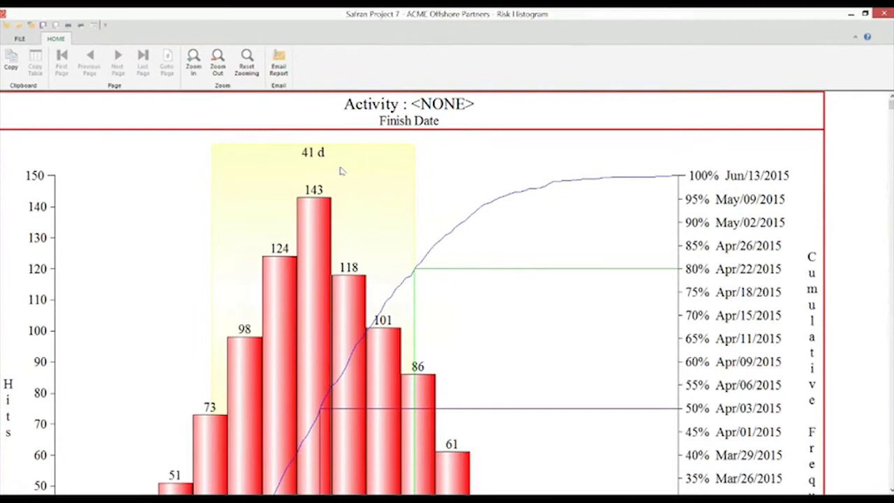
{"action": "left_click", "coordinate": [879, 15]}
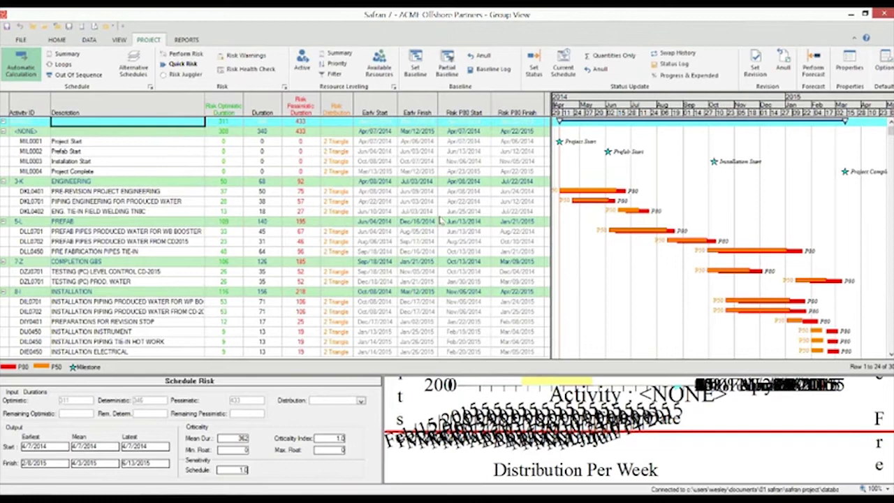
Step: Apply the layout "07 - What-if Schedules" and show the alternative schedules of activity DKL0401
{"action": "left_click", "coordinate": [60, 40]}
{"action": "left_click", "coordinate": [351, 56]}
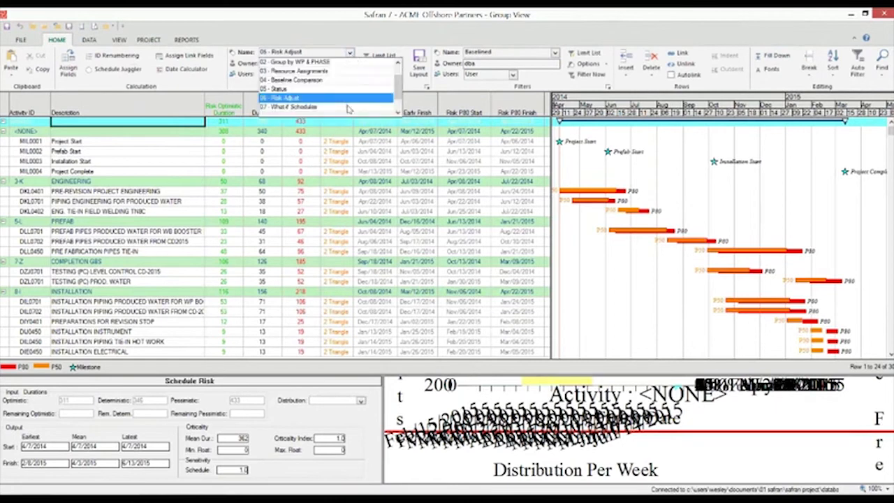
{"action": "left_click", "coordinate": [346, 104]}
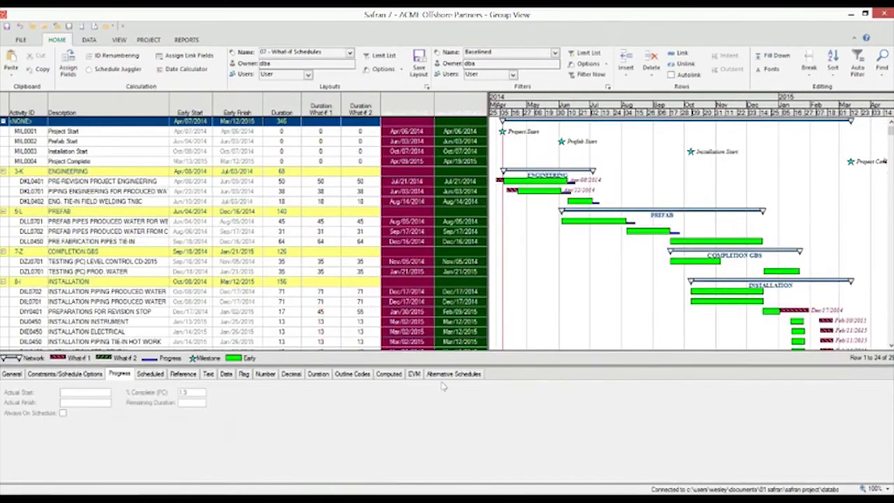
{"action": "left_click", "coordinate": [447, 374]}
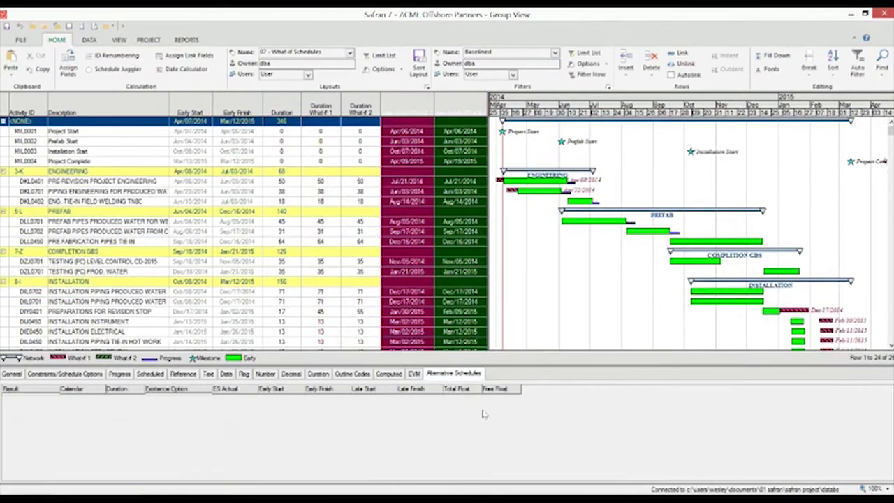
{"action": "left_click", "coordinate": [72, 182]}
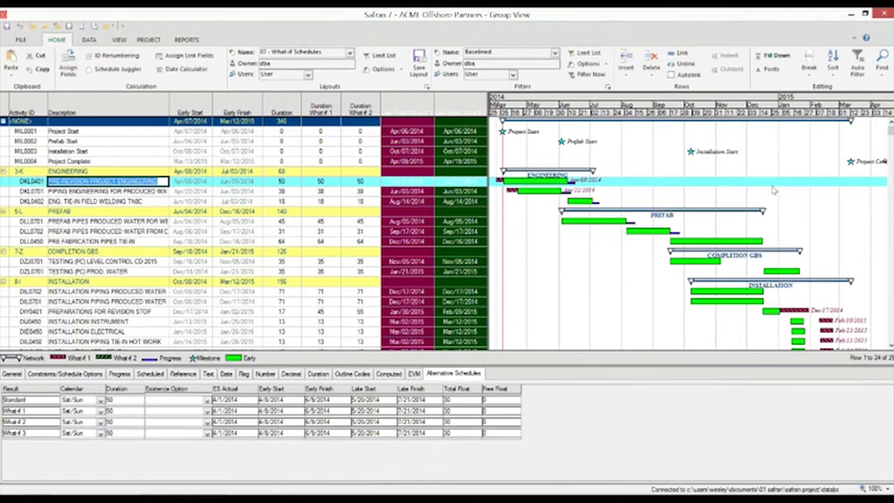
Step: Compare the what-if bars down through the installation activities, and examine the Schedule Juggler options without executing them
{"action": "left_click_drag", "start_coordinate": [891, 136], "coordinate": [891, 158]}
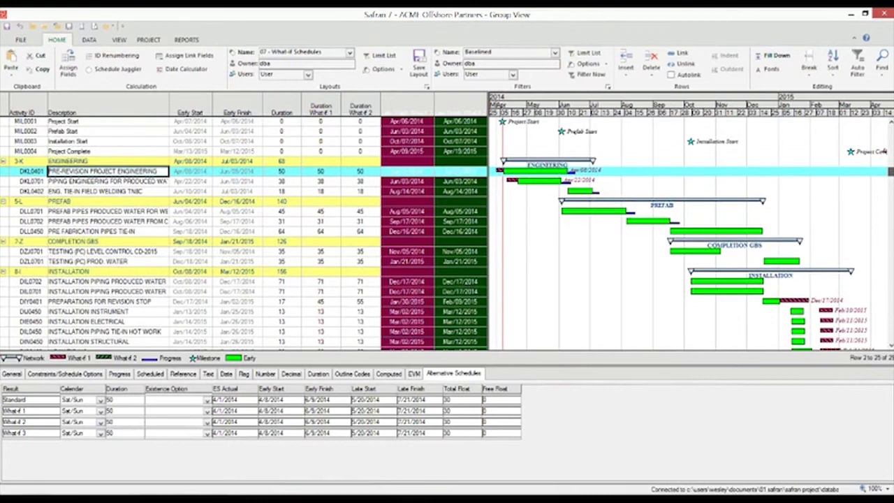
{"action": "left_click_drag", "start_coordinate": [891, 171], "coordinate": [891, 307]}
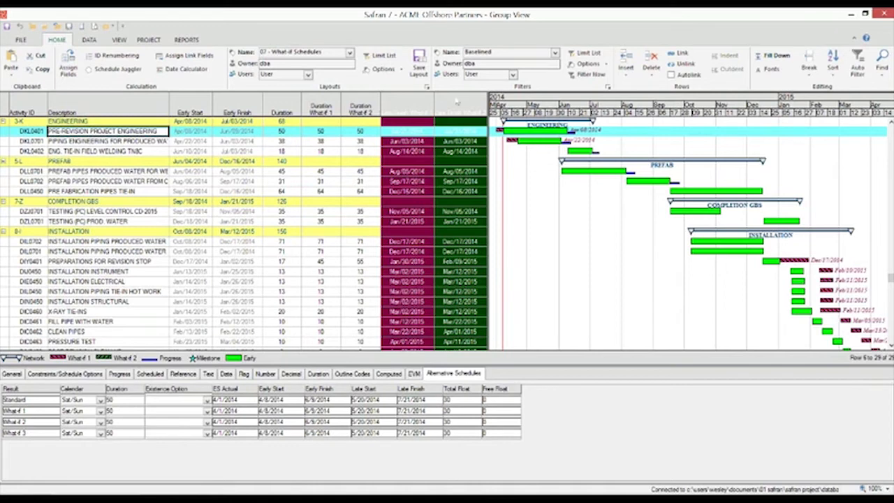
{"action": "left_click", "coordinate": [110, 70]}
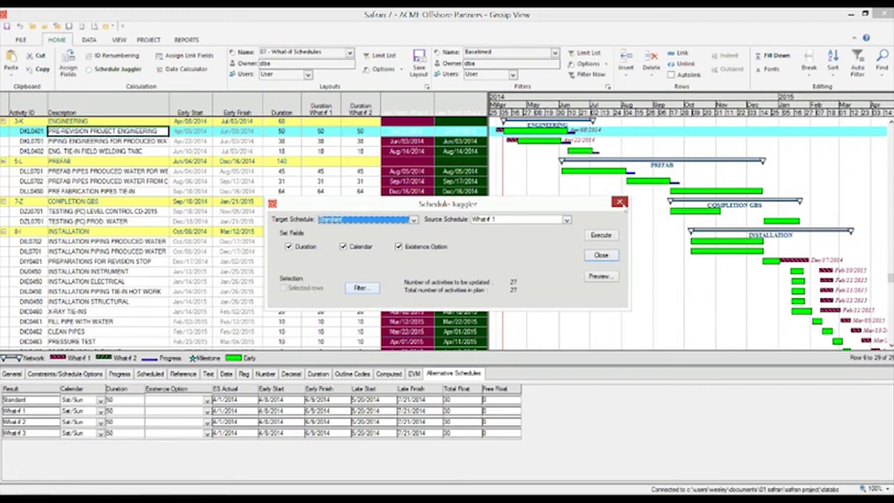
{"action": "left_click", "coordinate": [620, 202]}
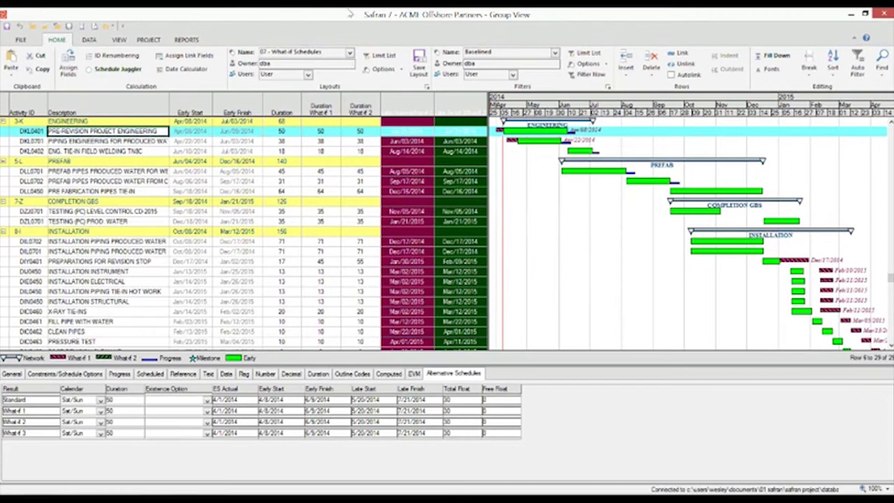
Step: Apply the layout "08 - Change Register" to the plan
{"action": "left_click", "coordinate": [350, 53]}
{"action": "left_click", "coordinate": [397, 113]}
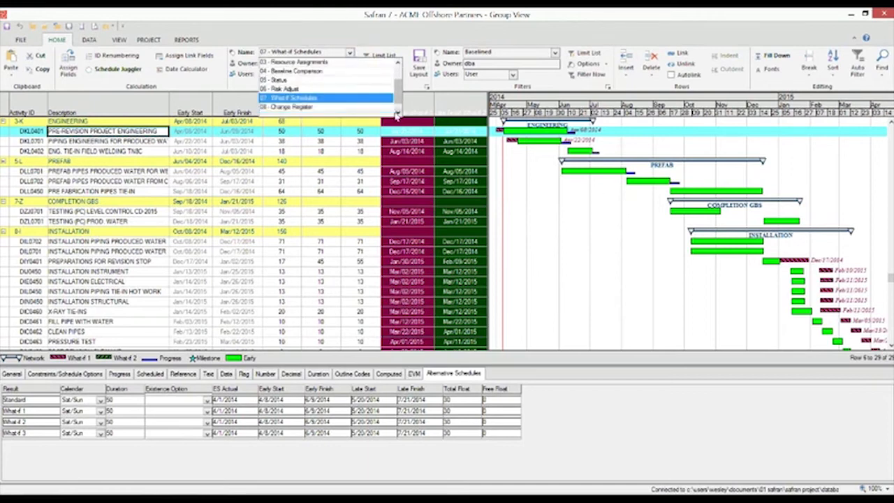
{"action": "left_click", "coordinate": [397, 112]}
{"action": "left_click", "coordinate": [362, 98]}
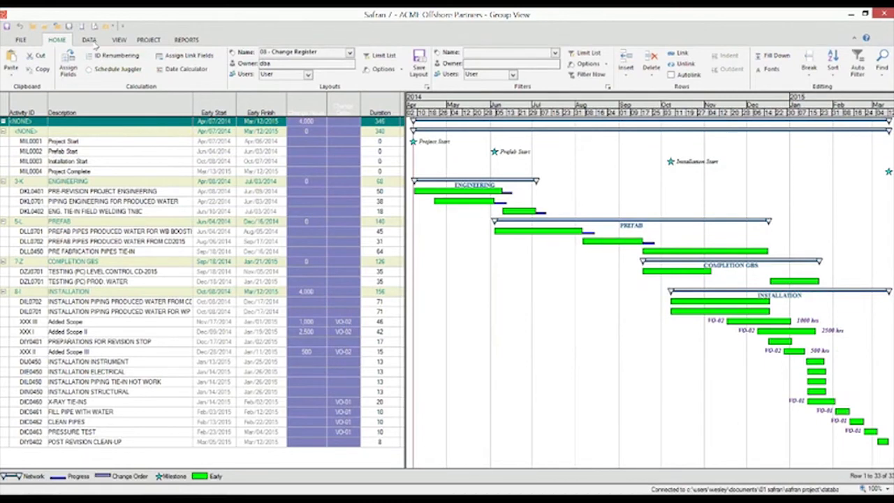
Step: Open the Change Register, check the Sub-Contracted and Internal Change categories, and show the details of change VO-02
{"action": "left_click", "coordinate": [89, 40]}
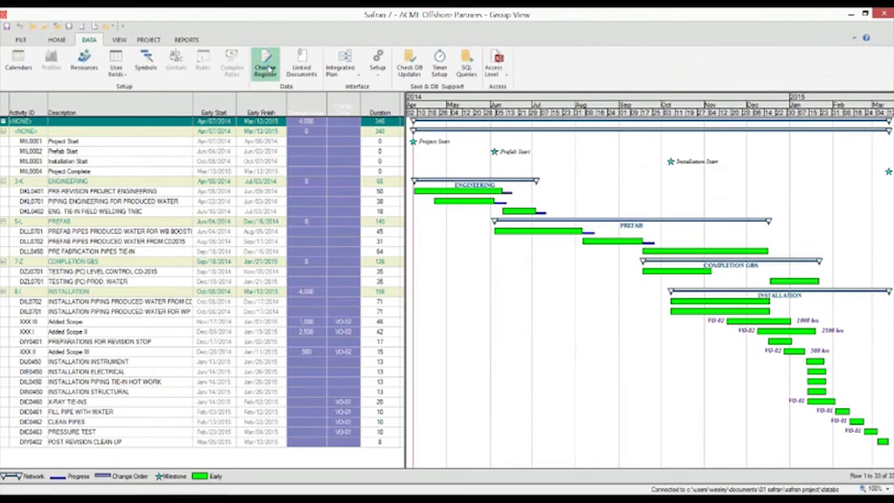
{"action": "left_click", "coordinate": [271, 67]}
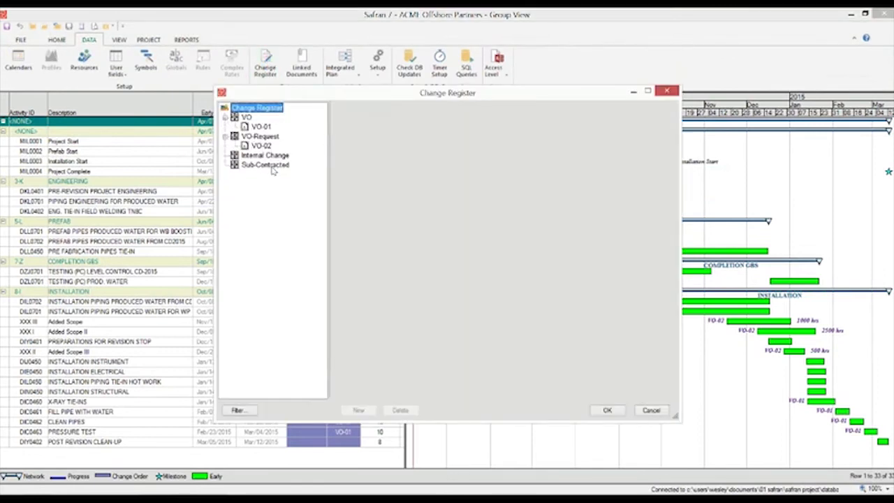
{"action": "left_click", "coordinate": [273, 166]}
{"action": "left_click", "coordinate": [270, 156]}
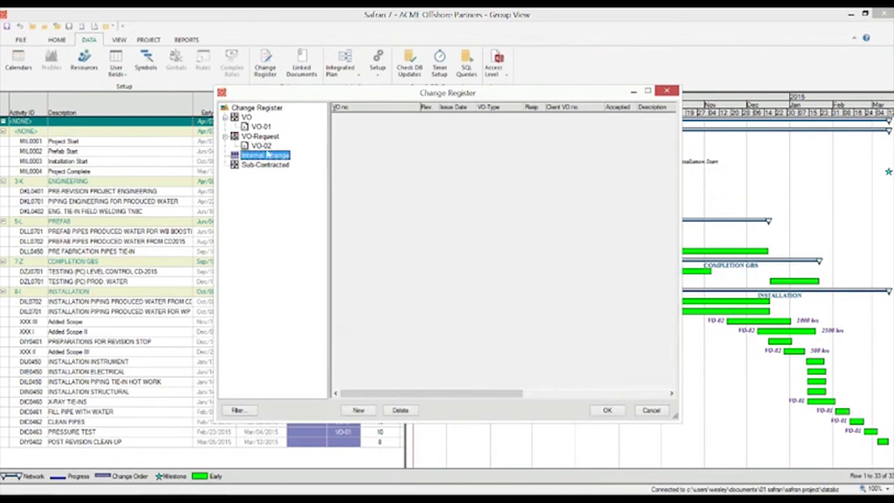
{"action": "left_click", "coordinate": [262, 146]}
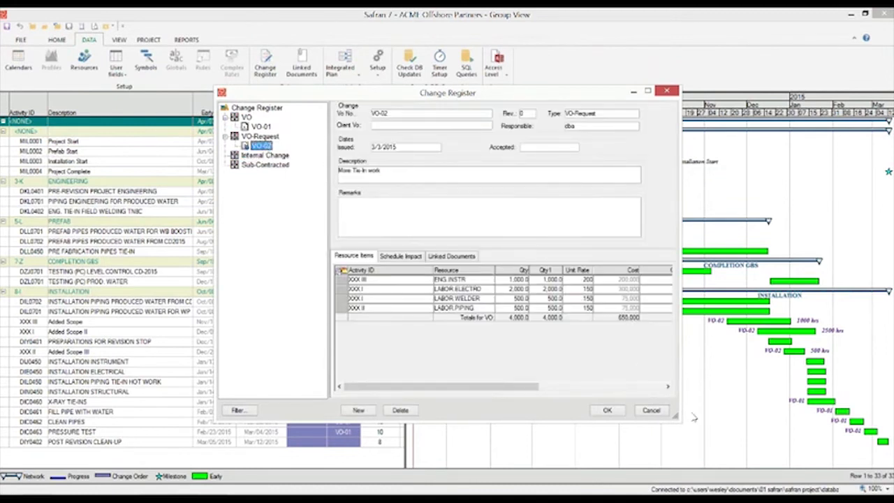
Step: Enlarge the Change Register, review the schedule impact and resource items of VO-02 and the details of VO-01, and close it
{"action": "left_click_drag", "start_coordinate": [675, 417], "coordinate": [819, 412]}
{"action": "left_click", "coordinate": [402, 256]}
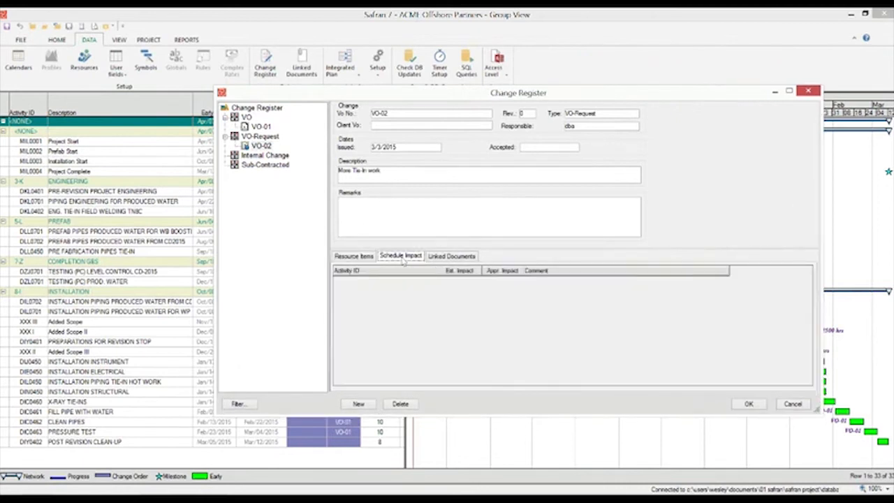
{"action": "left_click", "coordinate": [363, 258]}
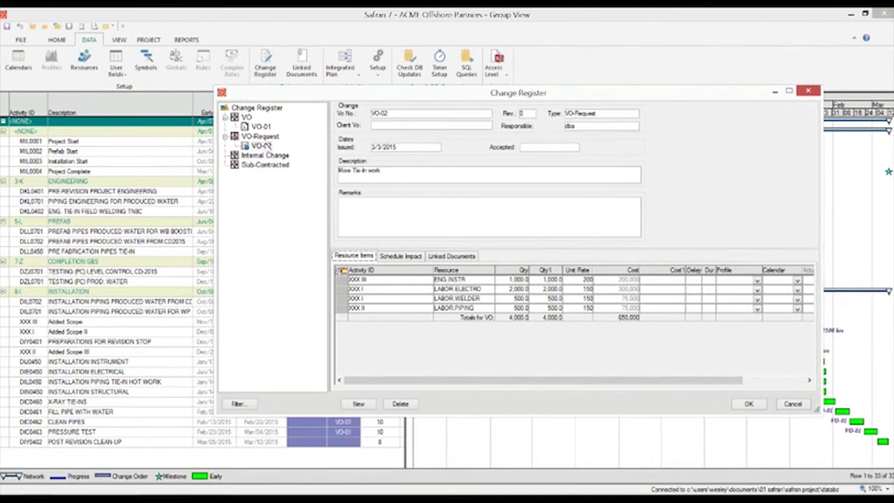
{"action": "left_click", "coordinate": [262, 126]}
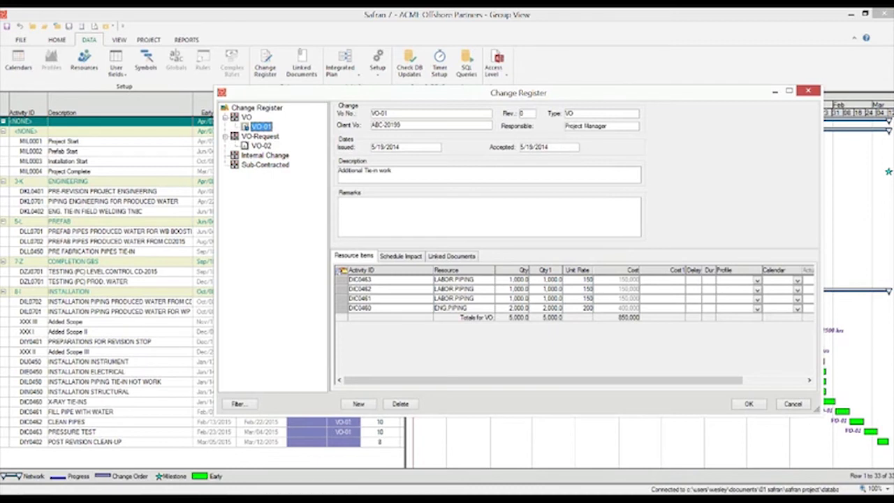
{"action": "left_click", "coordinate": [811, 93]}
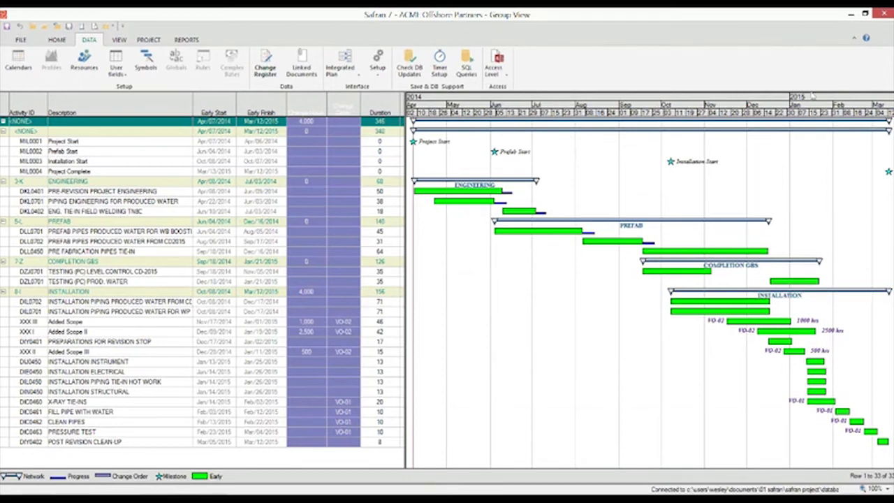
Step: Apply the layout "09 - EVM" to the plan and check the Earned Value Method of activity DKL0401
{"action": "left_click", "coordinate": [120, 40]}
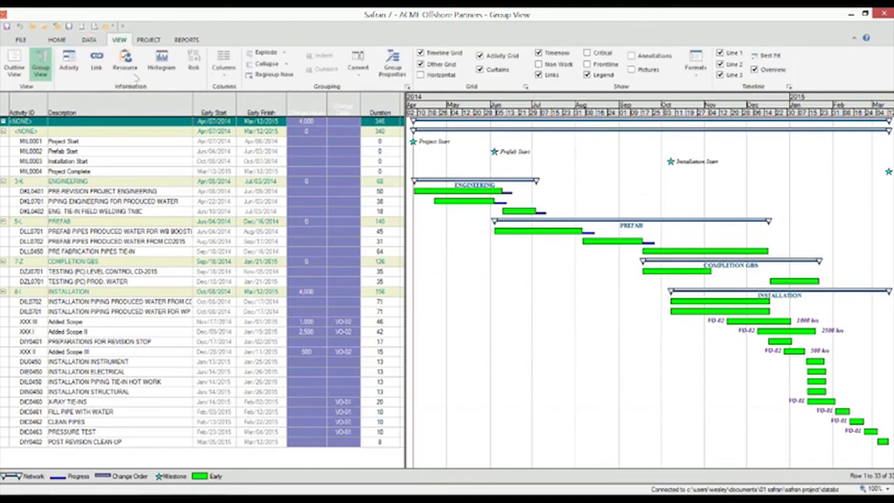
{"action": "left_click", "coordinate": [64, 43]}
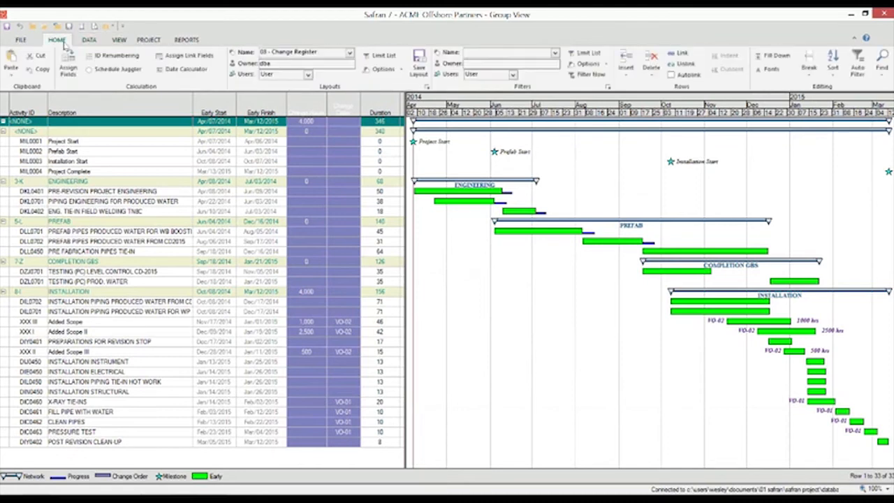
{"action": "left_click", "coordinate": [350, 54]}
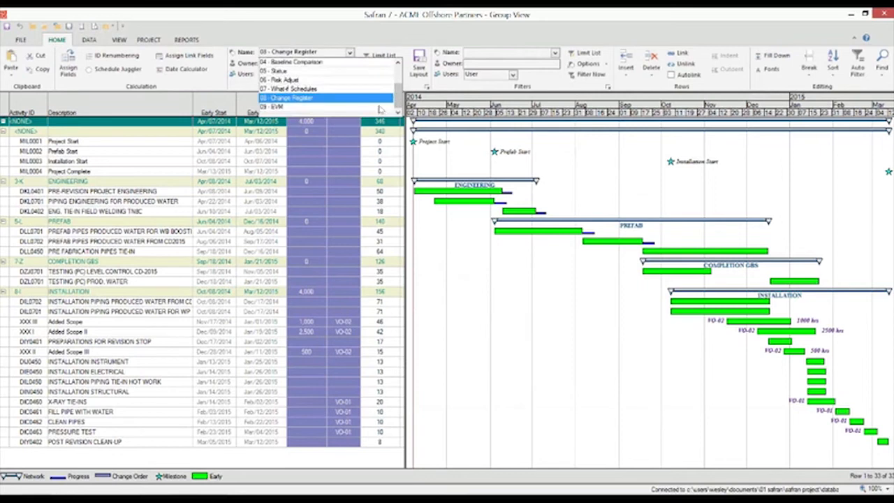
{"action": "left_click", "coordinate": [379, 107]}
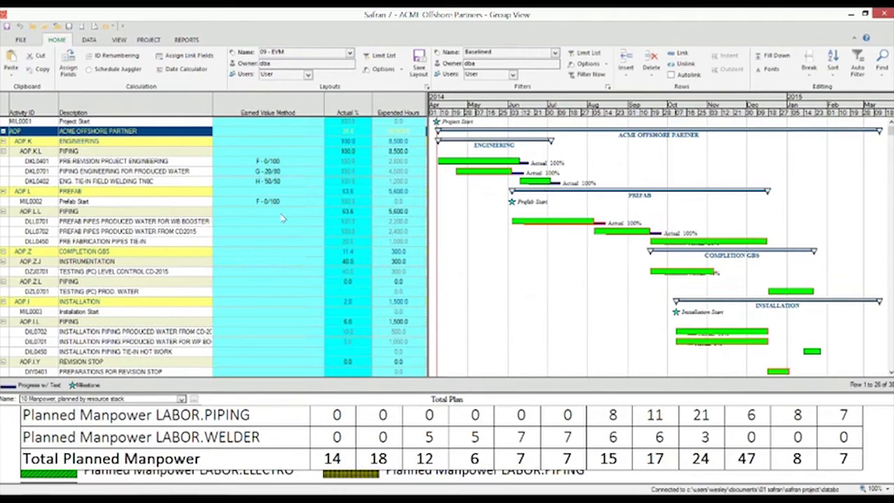
{"action": "left_click", "coordinate": [316, 162]}
{"action": "left_click", "coordinate": [320, 162]}
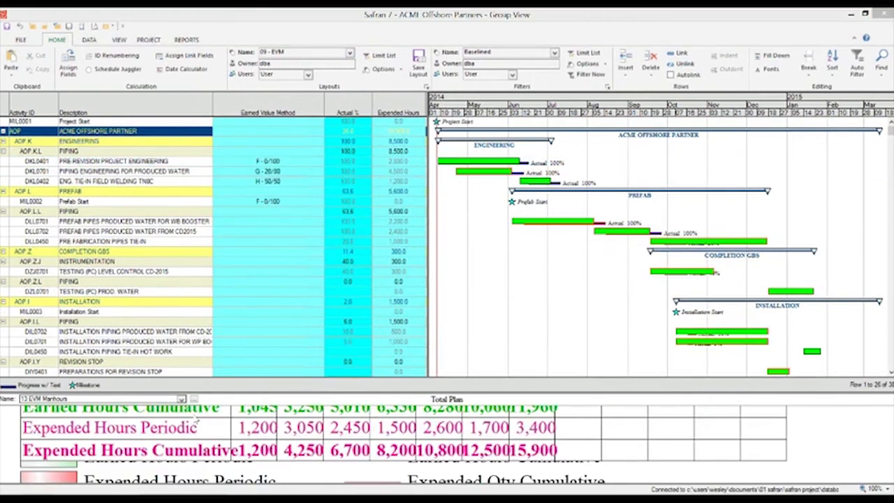
Step: Open the print preview of the "13 EVM Manhours" histogram, zoom out to examine the whole EVM Status chart, and close the preview
{"action": "right_click", "coordinate": [281, 422]}
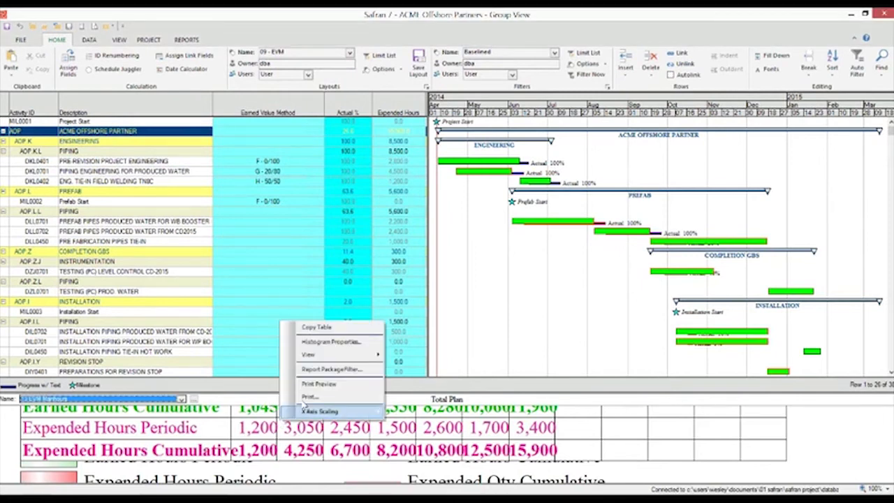
{"action": "left_click", "coordinate": [307, 385]}
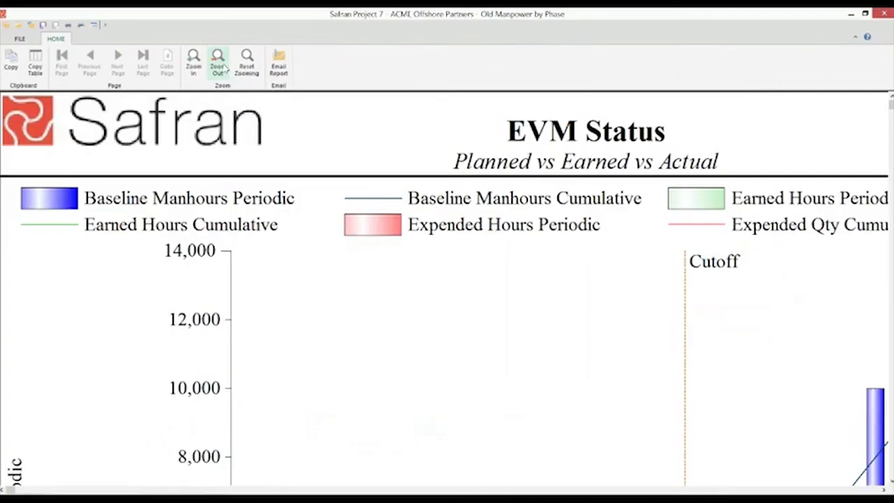
{"action": "left_click", "coordinate": [219, 63]}
{"action": "left_click", "coordinate": [219, 63]}
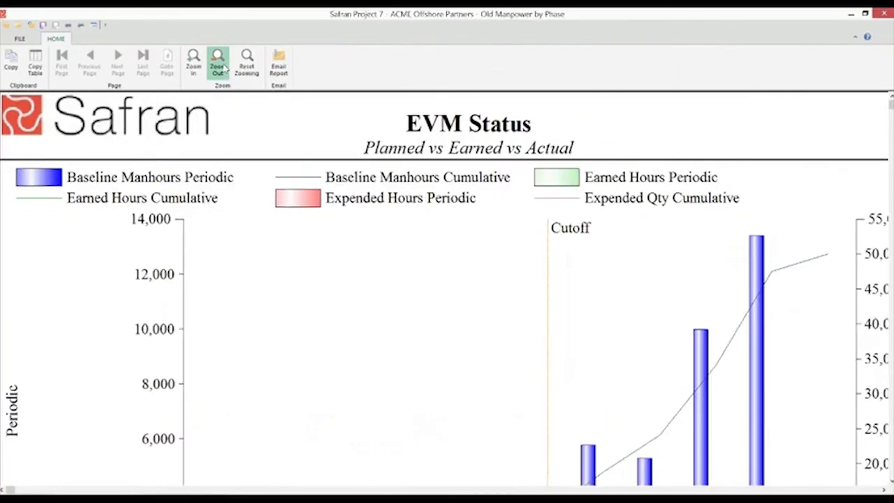
{"action": "left_click", "coordinate": [224, 67]}
{"action": "left_click", "coordinate": [222, 66]}
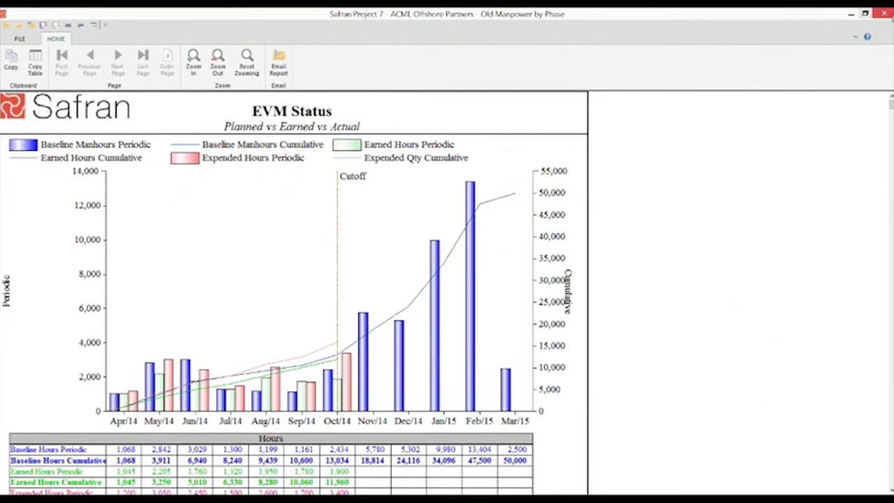
{"action": "left_click", "coordinate": [884, 17]}
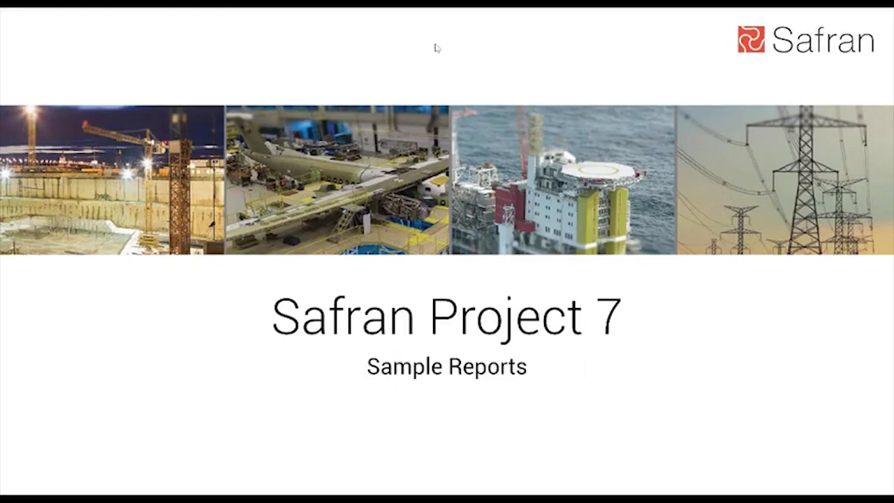
{"action": "left_click", "coordinate": [330, 378]}
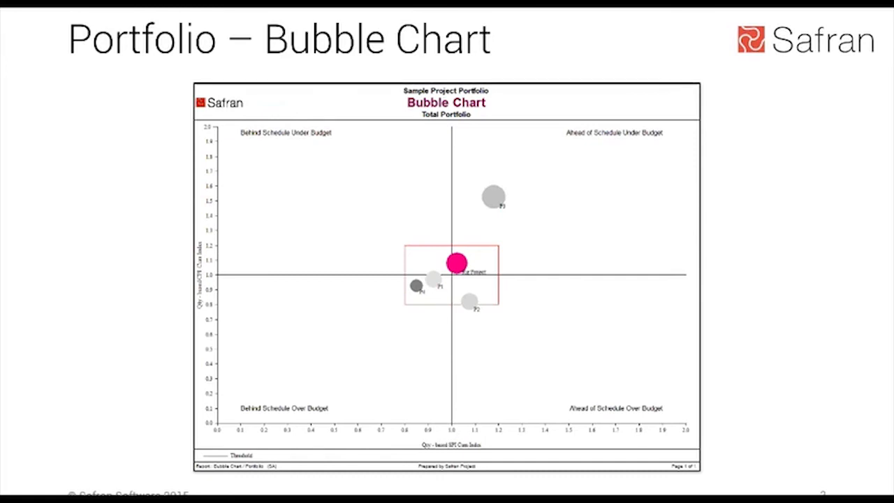
{"action": "key", "text": "Right"}
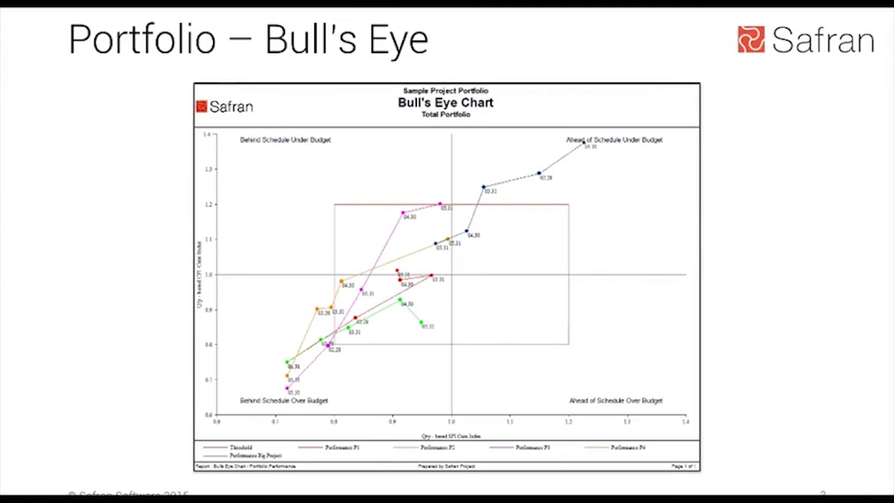